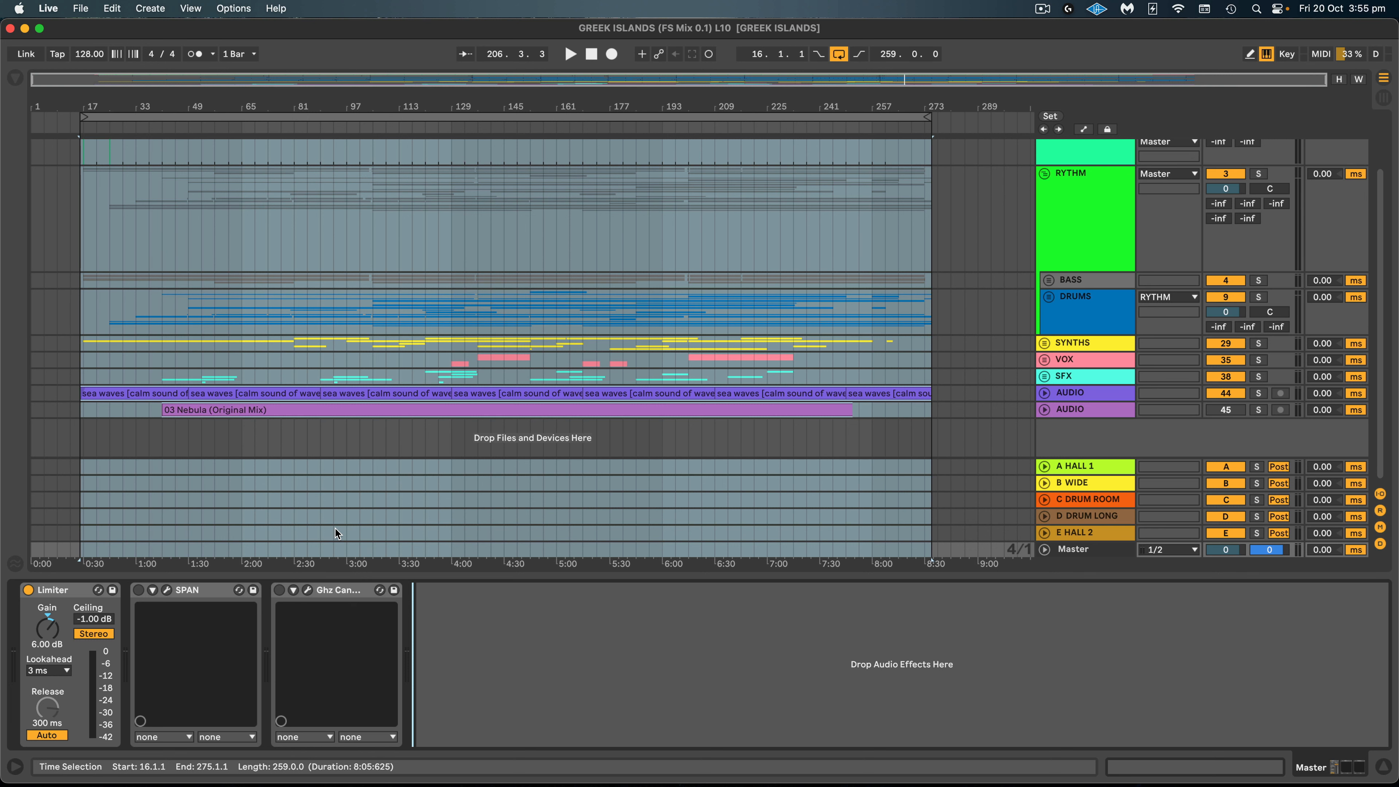
# - Open the GREEK ISLANDS project's overview in the File Manager and list its external files from the User Library
pyautogui.click(190, 8)
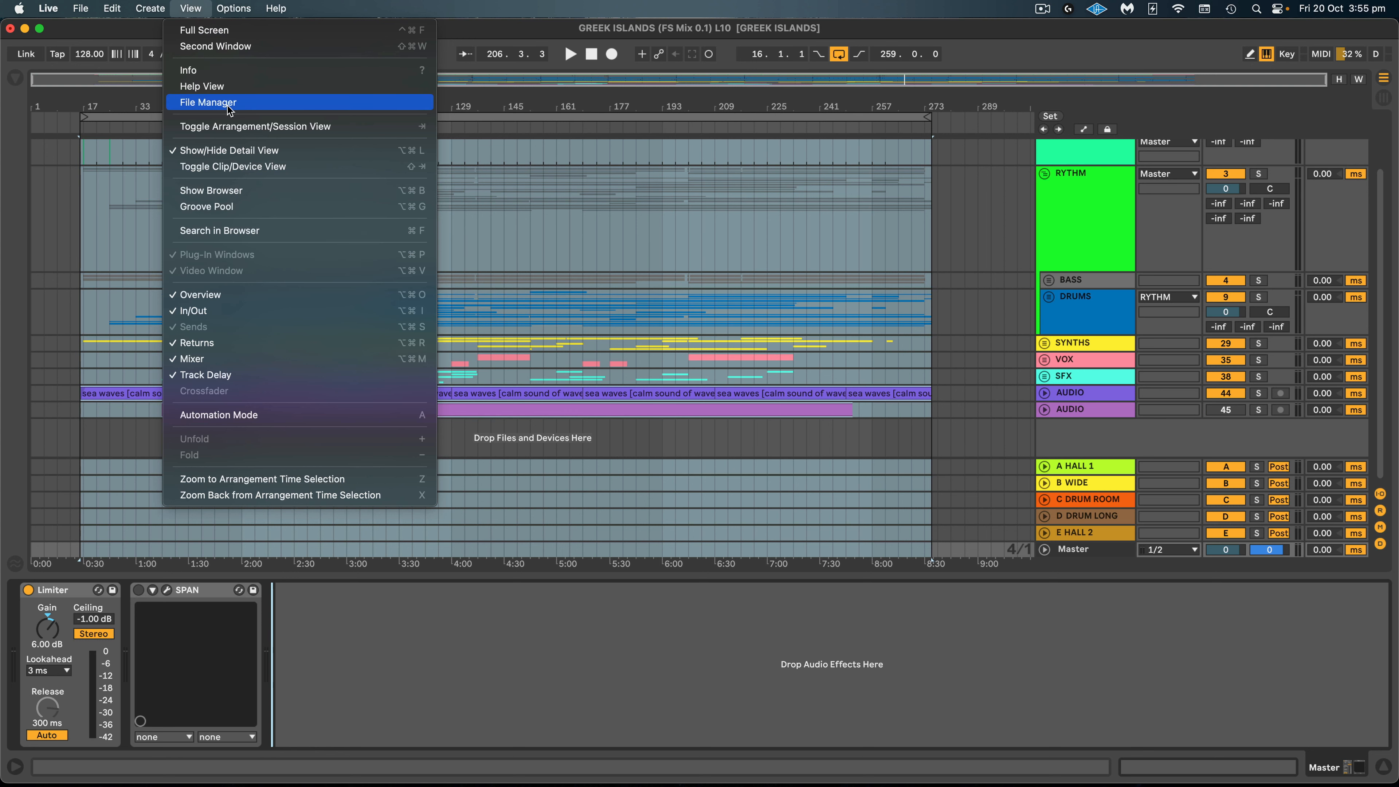
pyautogui.click(208, 103)
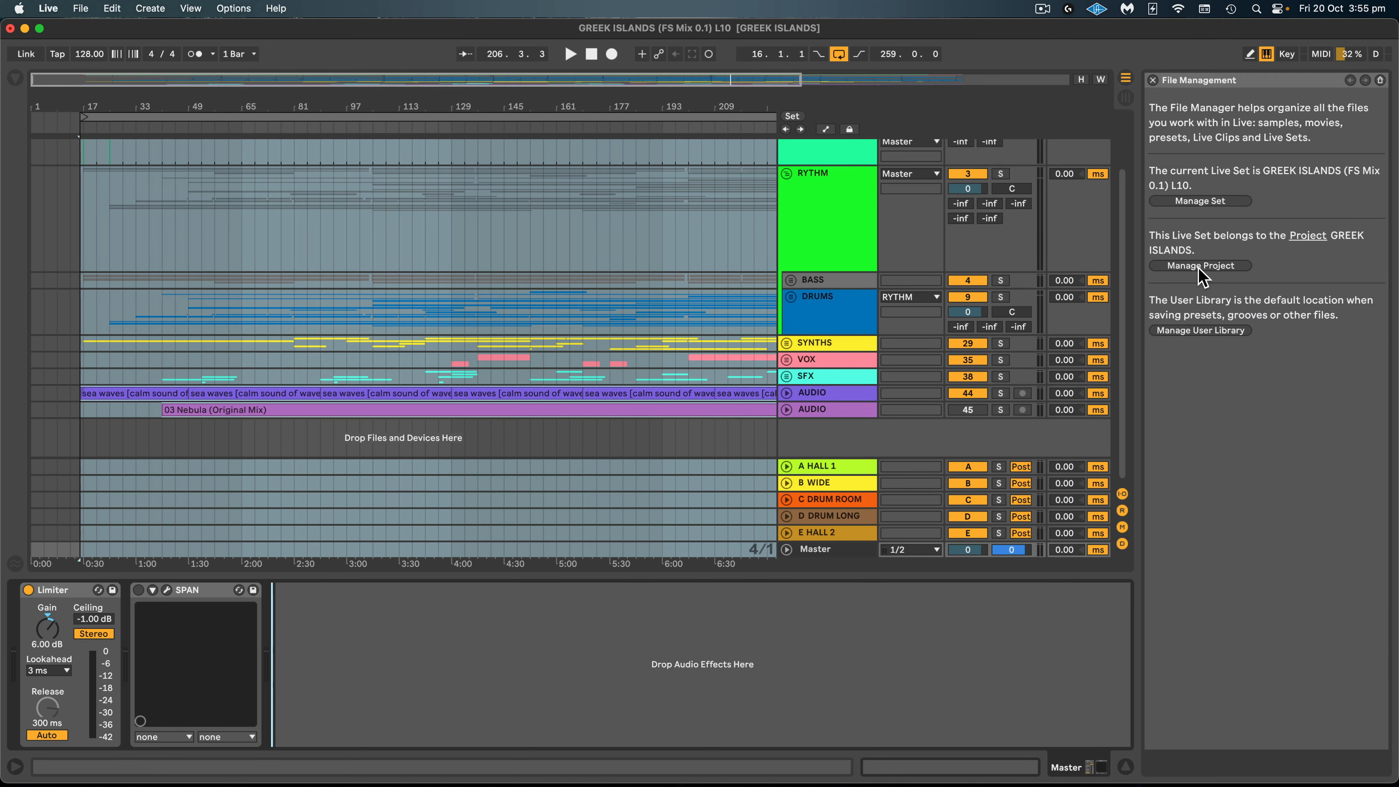
pyautogui.click(1200, 266)
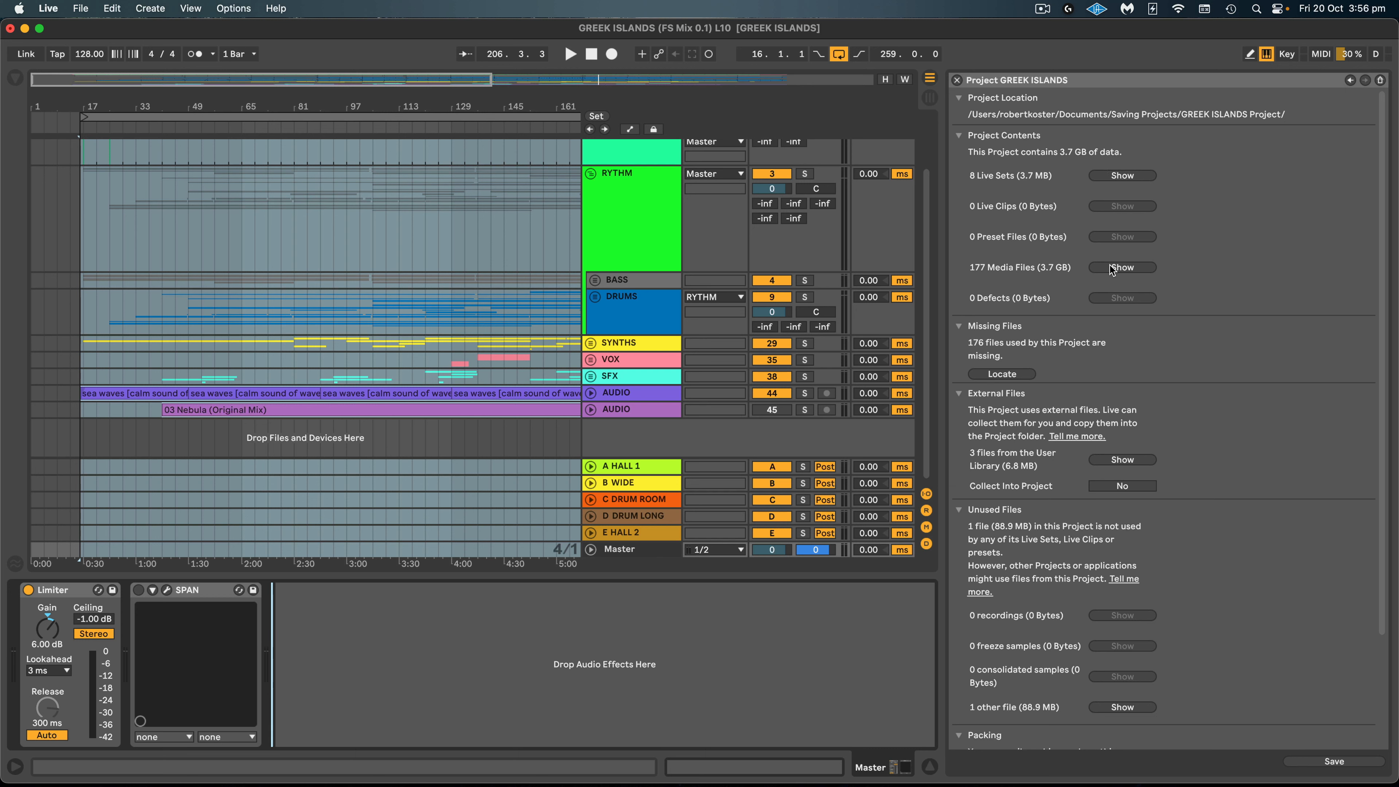
pyautogui.click(1137, 460)
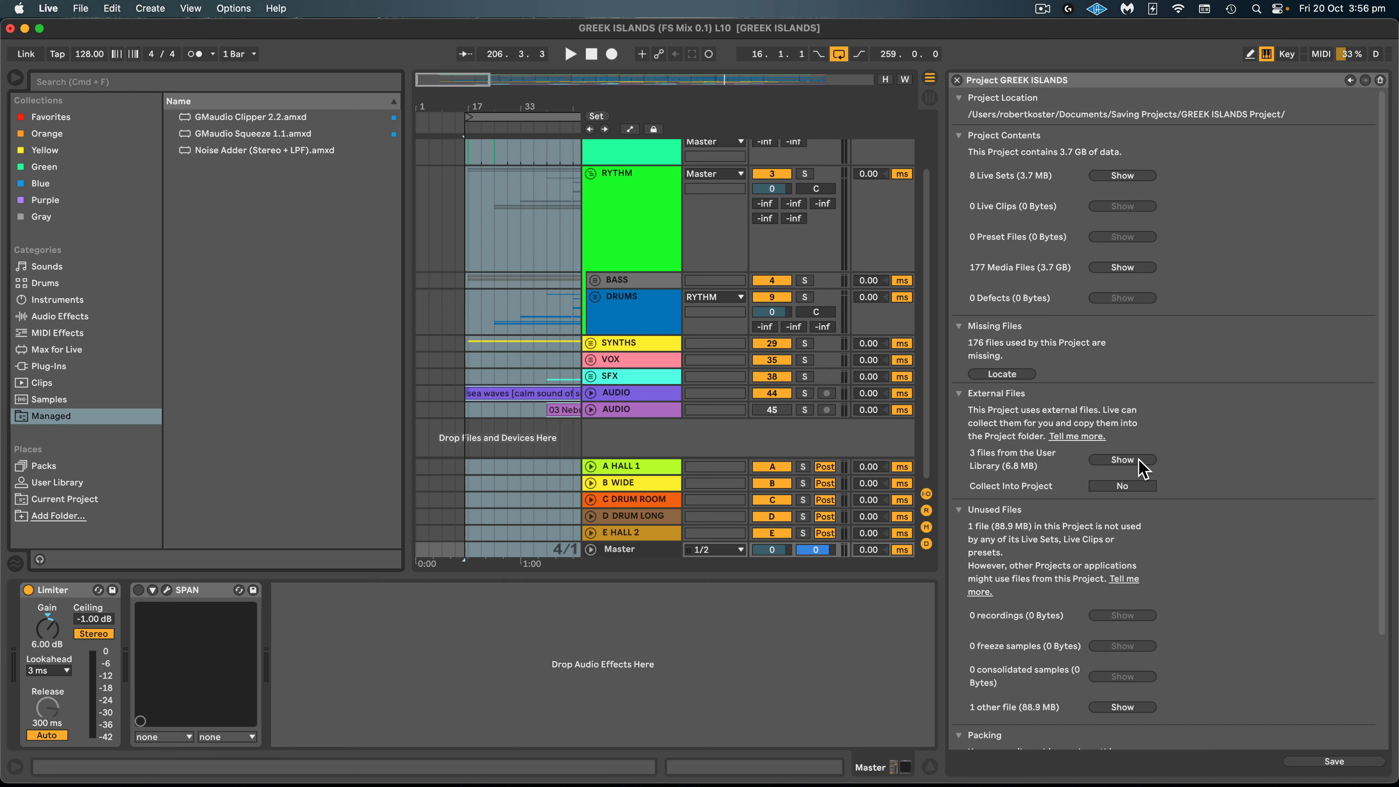
# - List the project's unused other file and then its Live Sets, widening the browser to read the full file names
pyautogui.scroll(-2, 1041, 551)
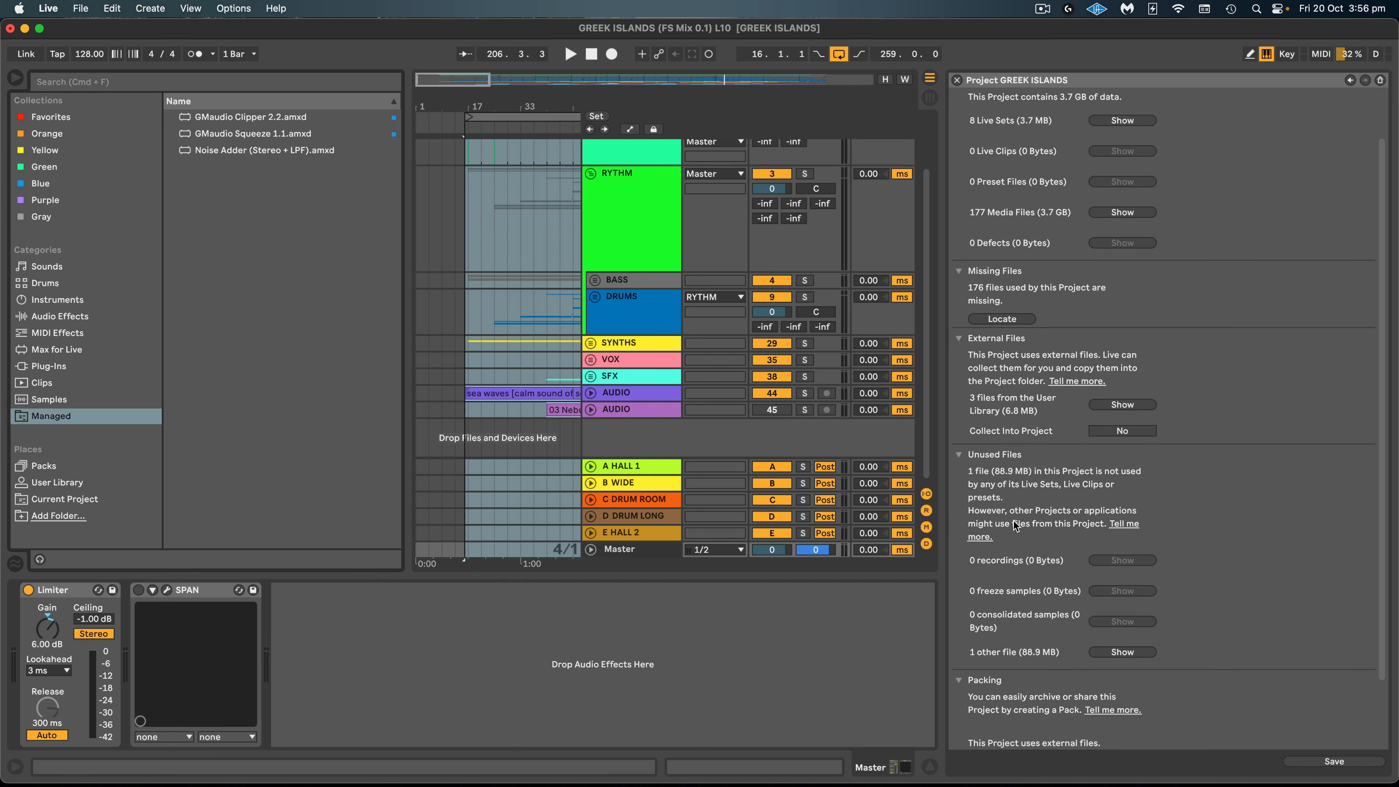
pyautogui.click(1118, 654)
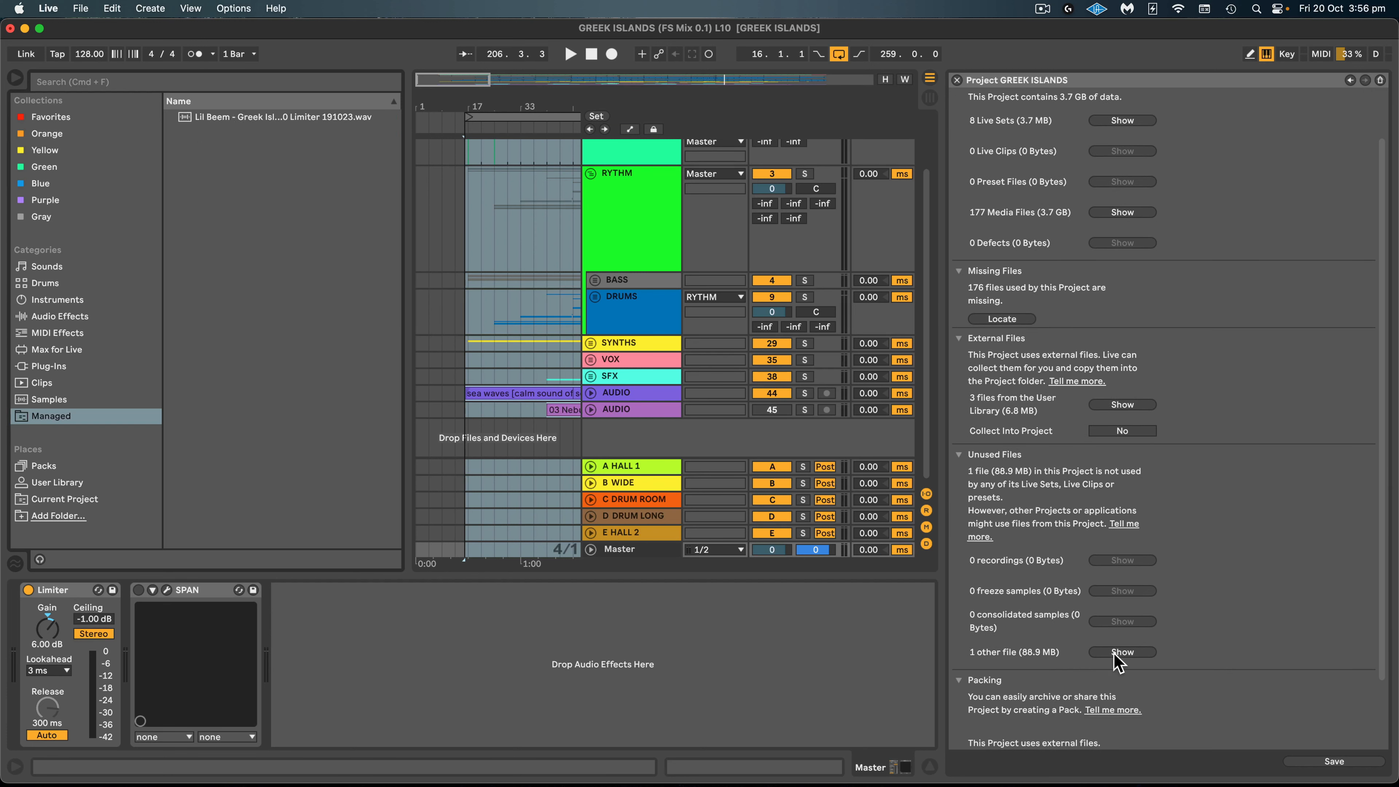
pyautogui.scroll(2, 1100, 367)
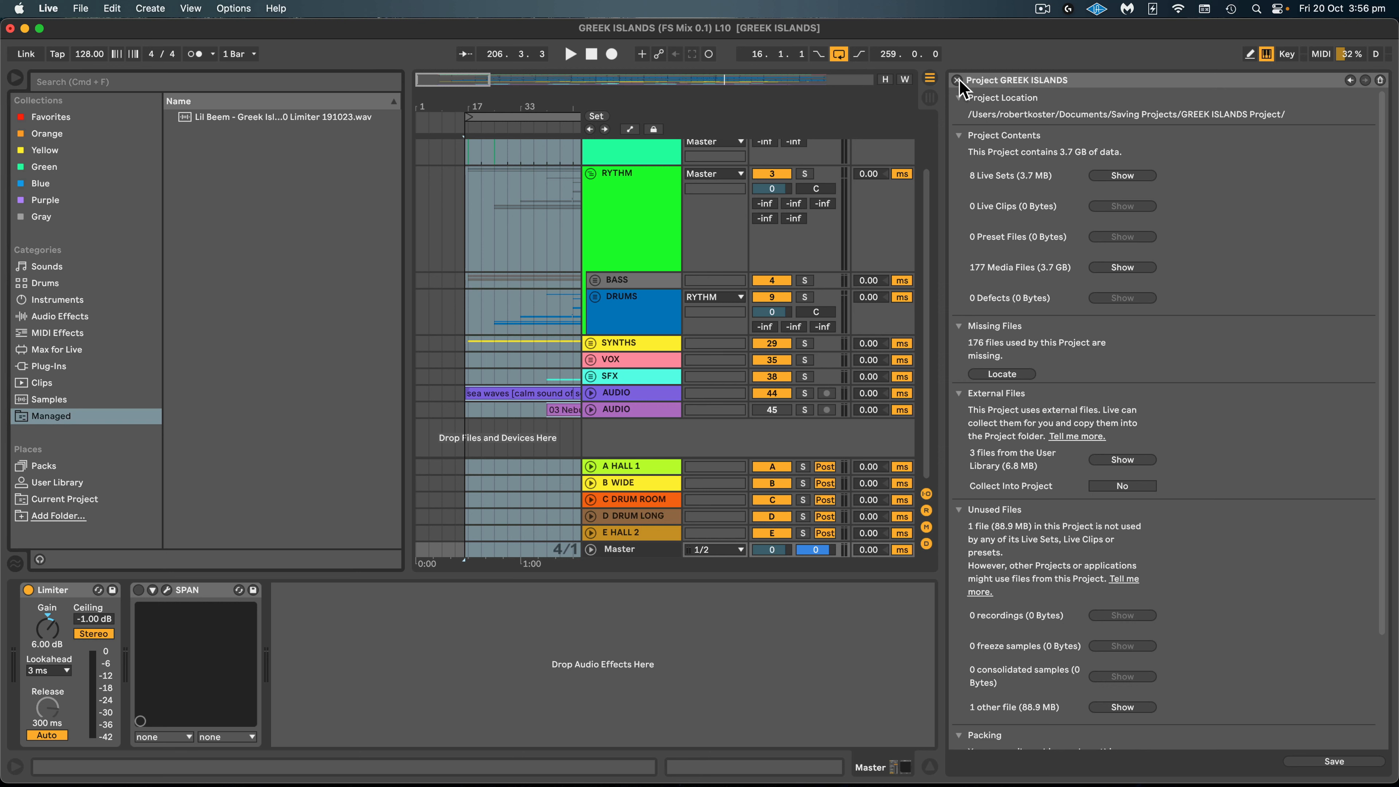
pyautogui.click(1113, 176)
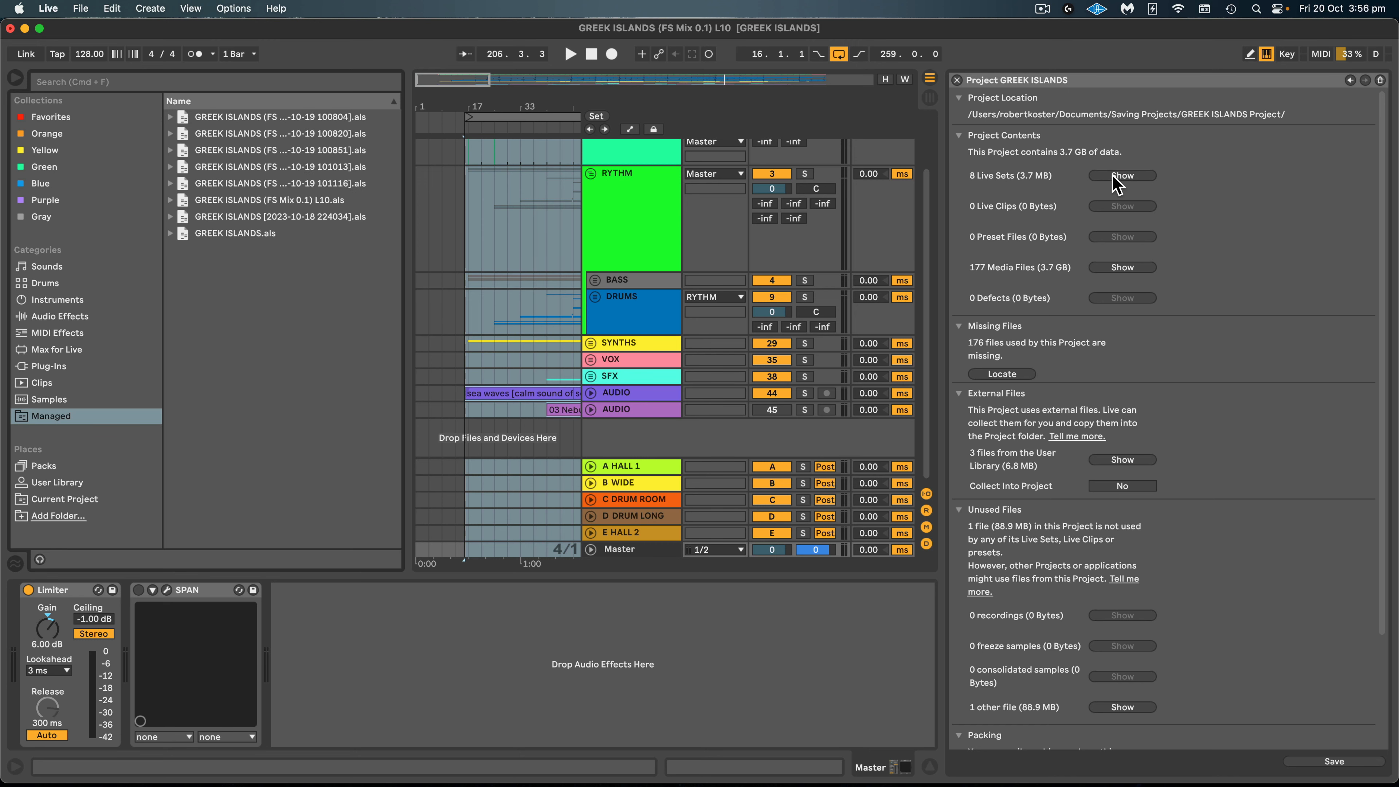
pyautogui.moveTo(408, 185); pyautogui.dragTo(471, 171)
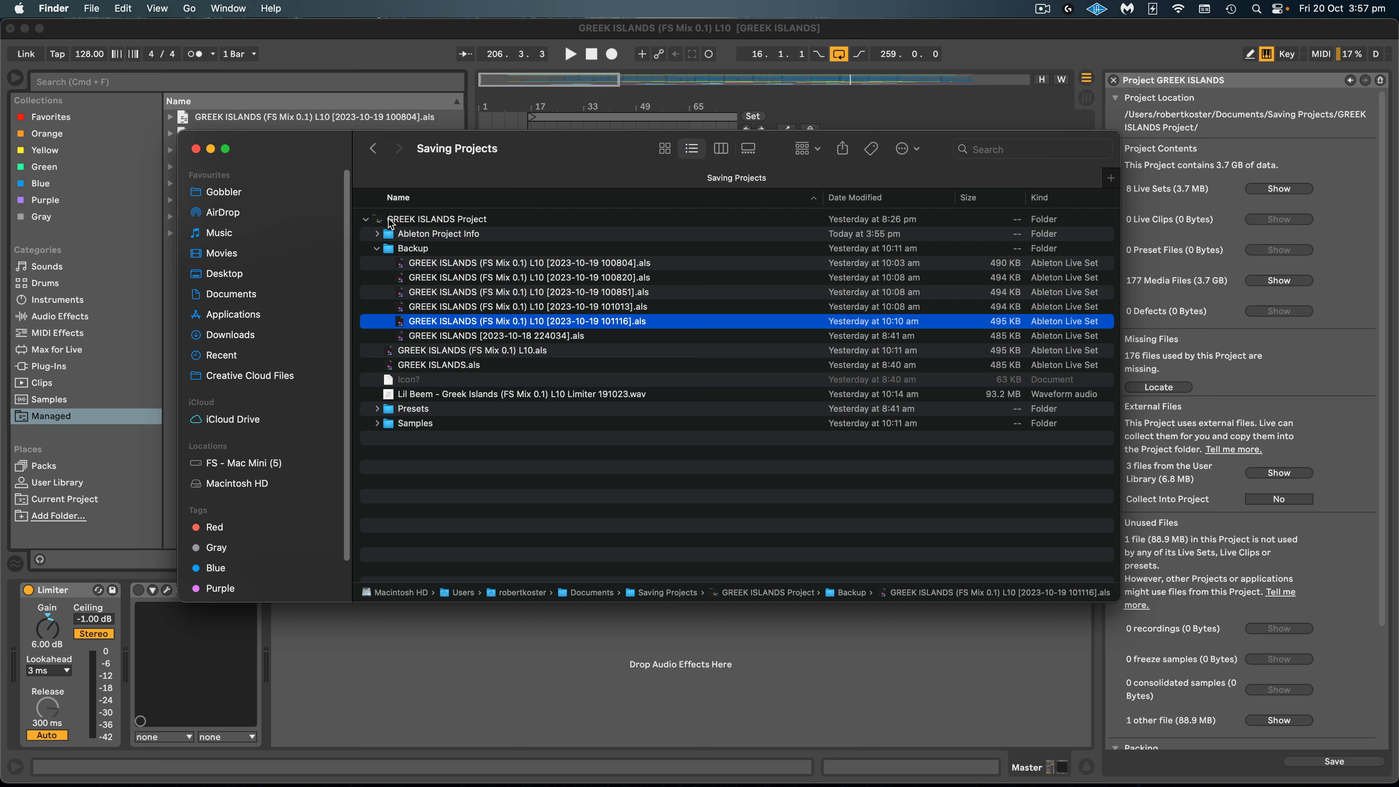
# - Collapse the GREEK ISLANDS Project folder, minimise the Finder window, and close Live's File Manager
pyautogui.click(366, 220)
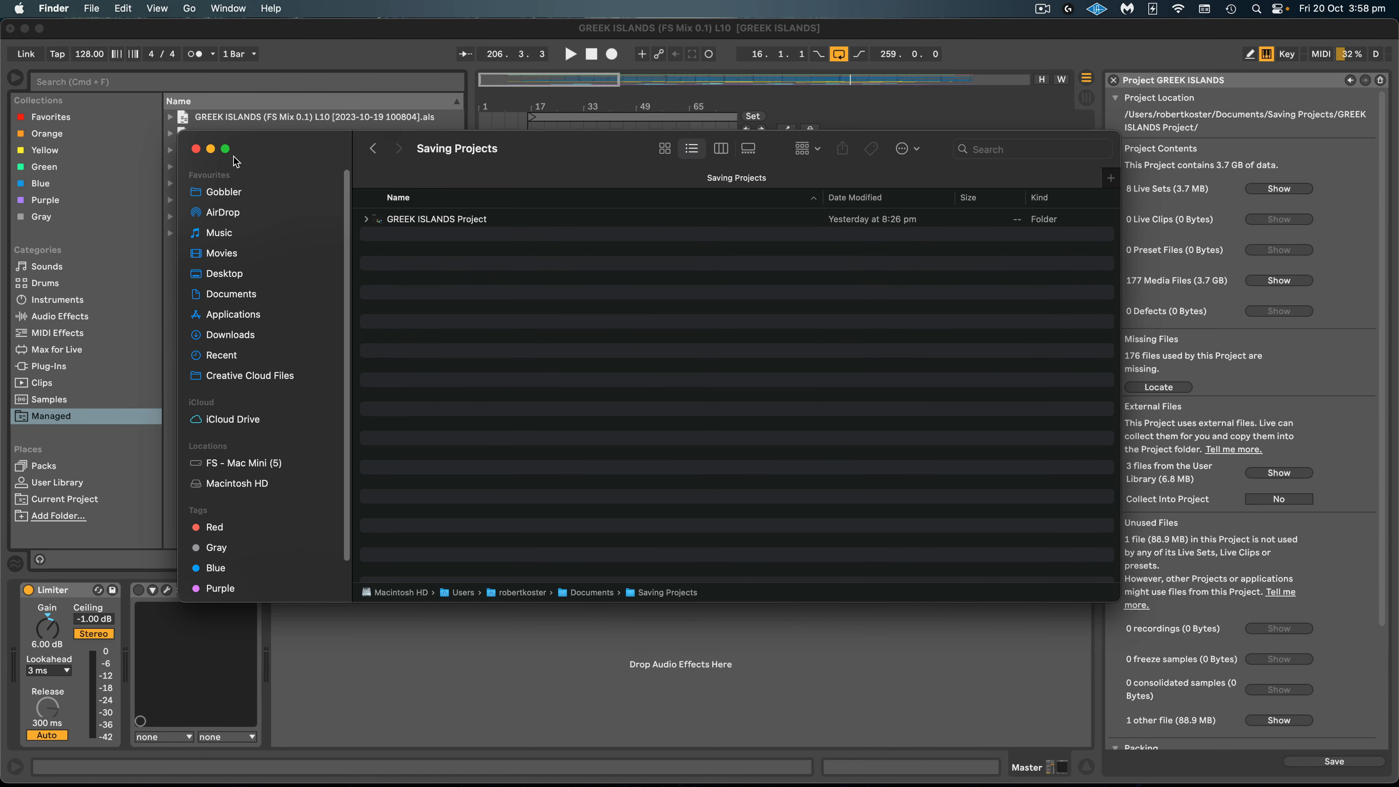
pyautogui.click(211, 149)
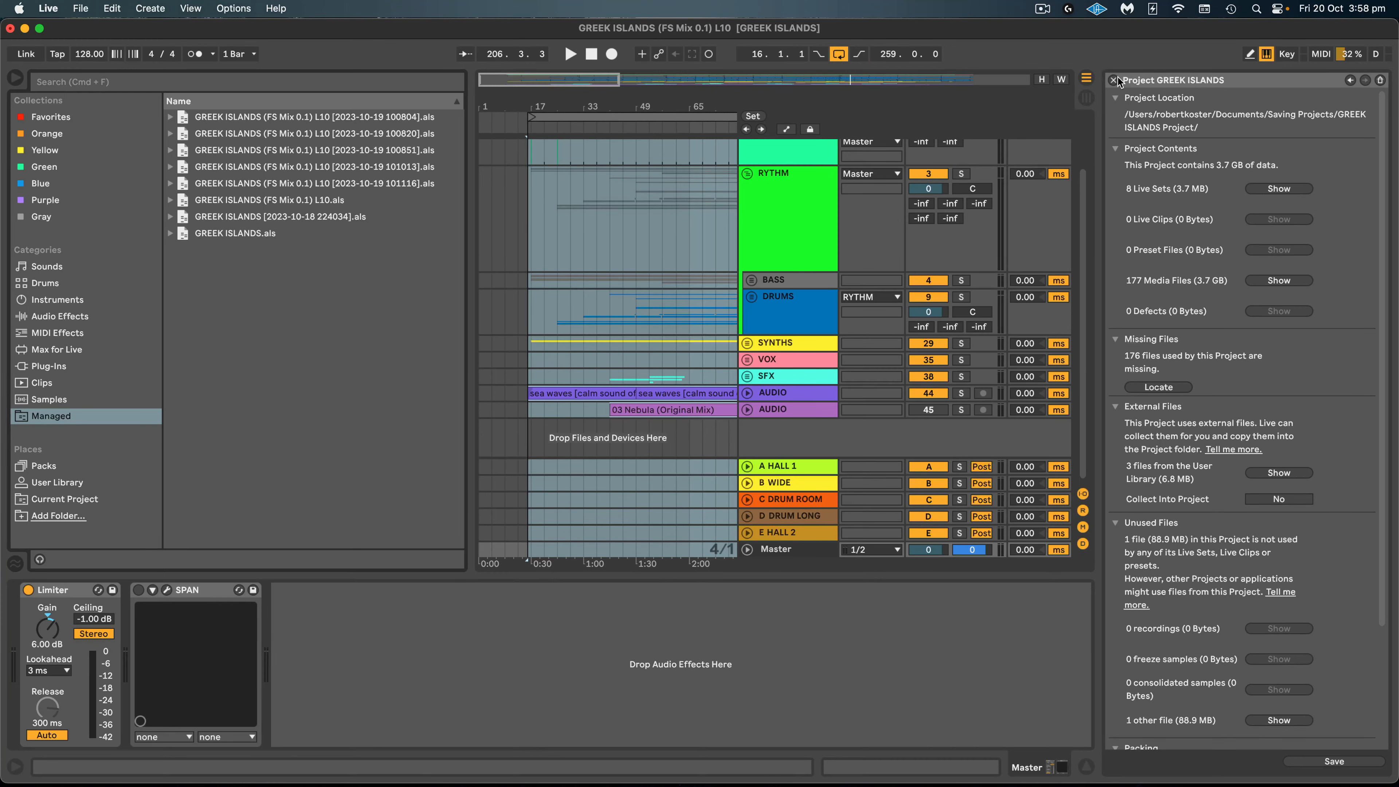
pyautogui.click(1114, 80)
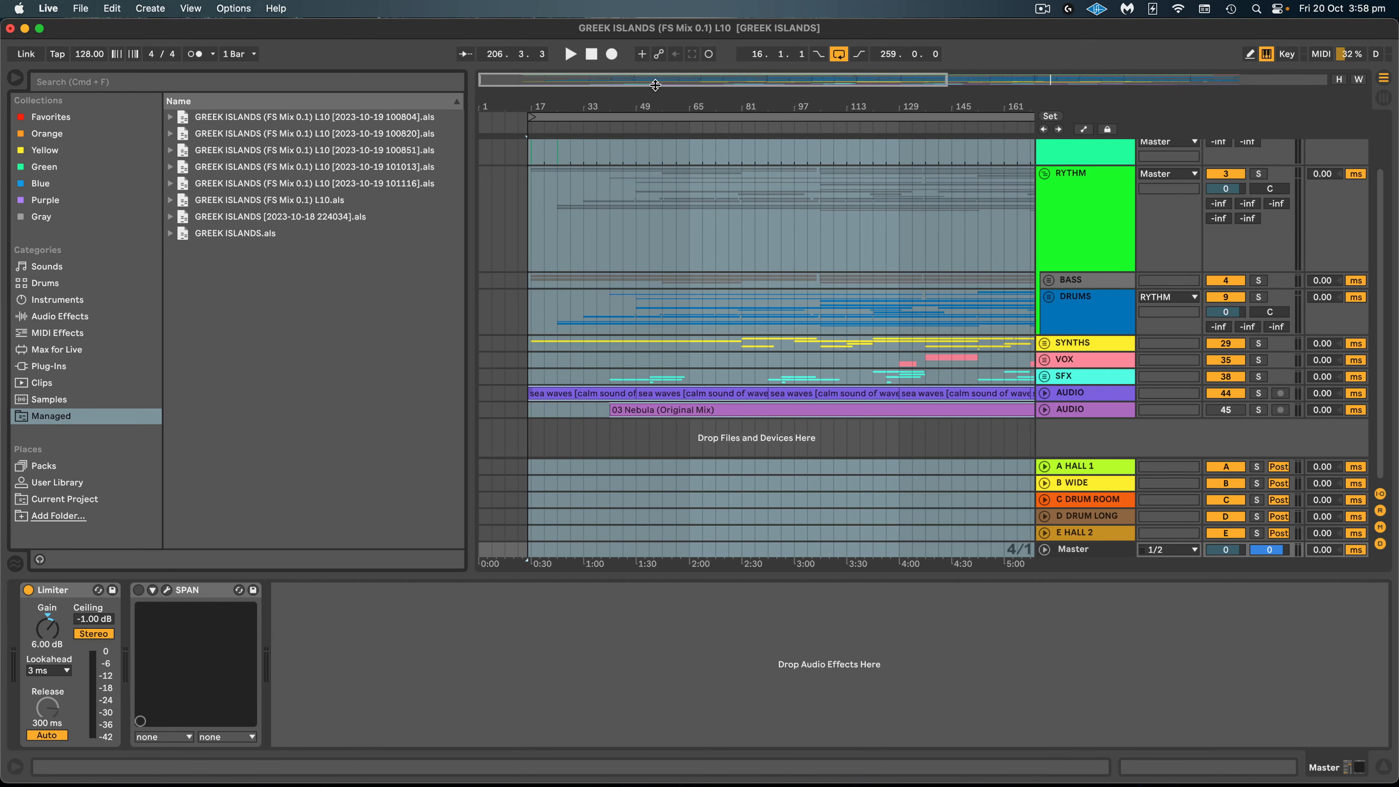
# - Start saving the Live Set under a new name, choosing the Saving Projects folder as the destination
pyautogui.click(80, 7)
pyautogui.click(99, 166)
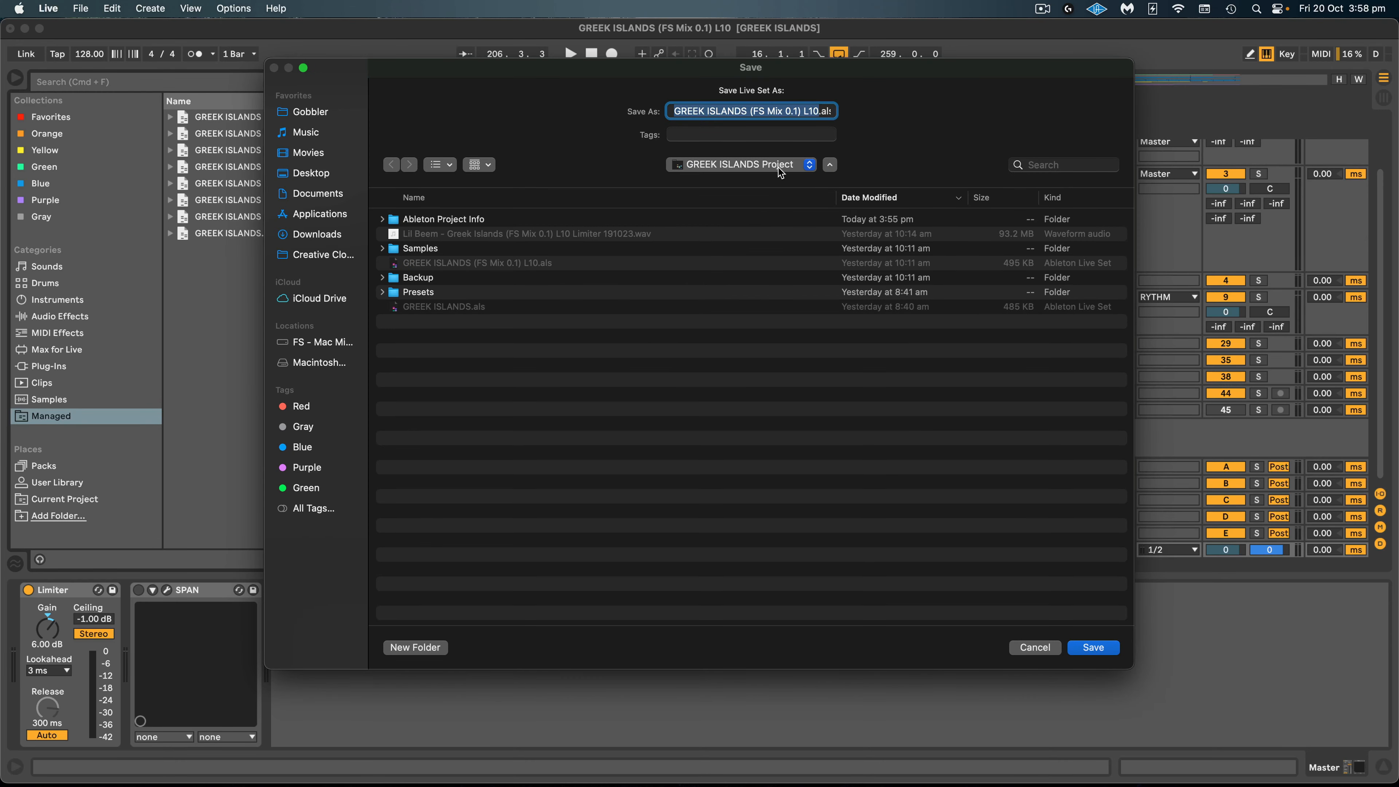
pyautogui.click(779, 167)
pyautogui.click(758, 187)
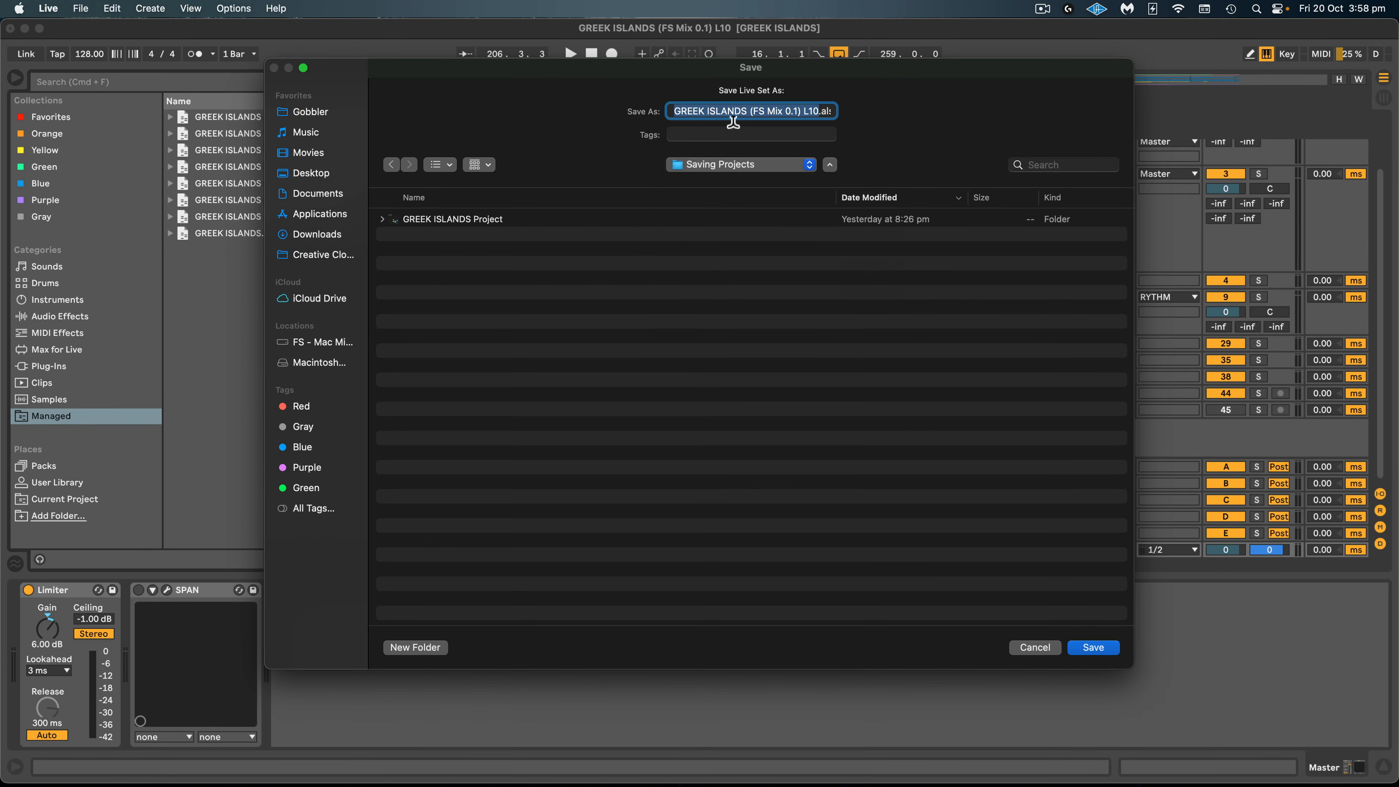
# - Name the new Live Set file "Lil Beem - Greek Islands (FS Mix) L10.als"
pyautogui.click(741, 112)
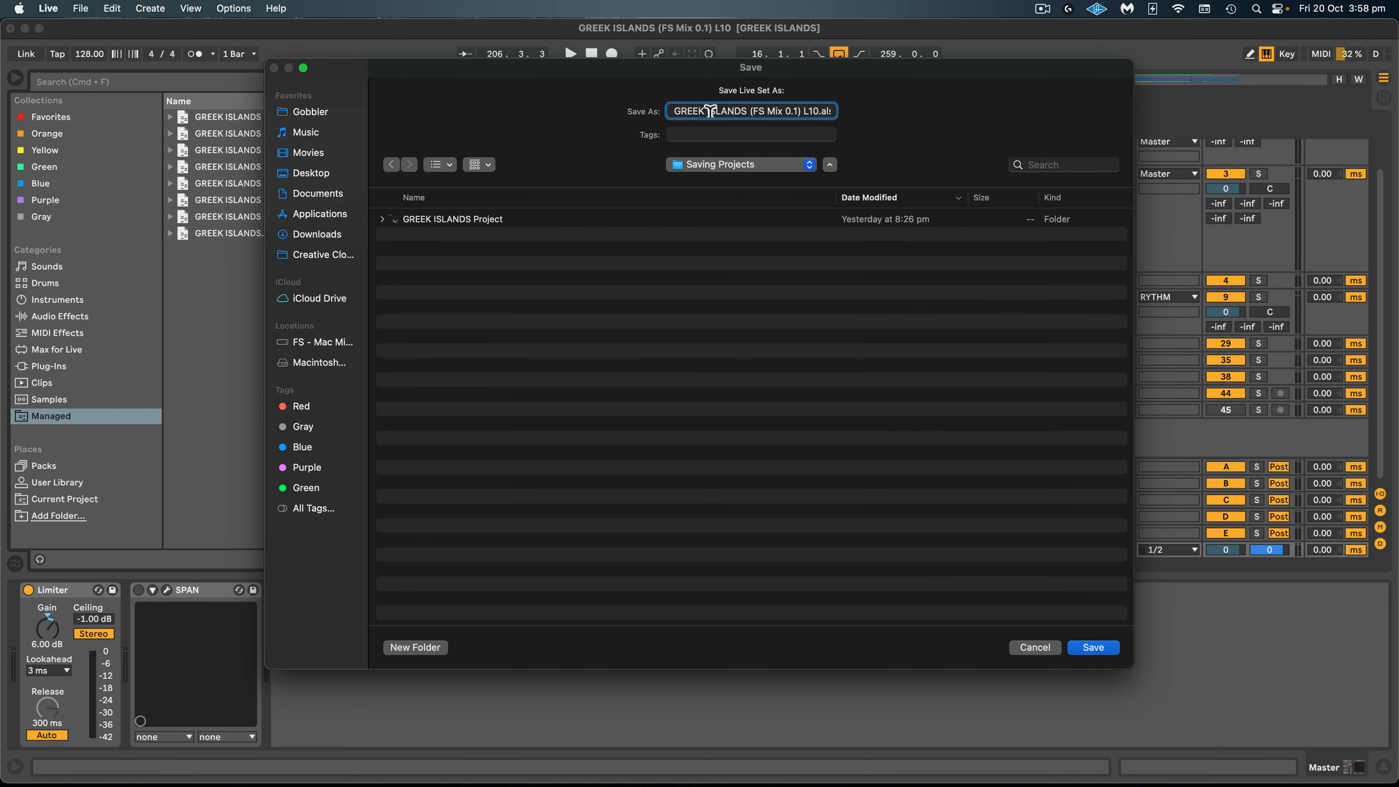
pyautogui.keyDown('shift'); pyautogui.click(664, 112); pyautogui.keyUp('shift')
pyautogui.write('Lil Beem - ')
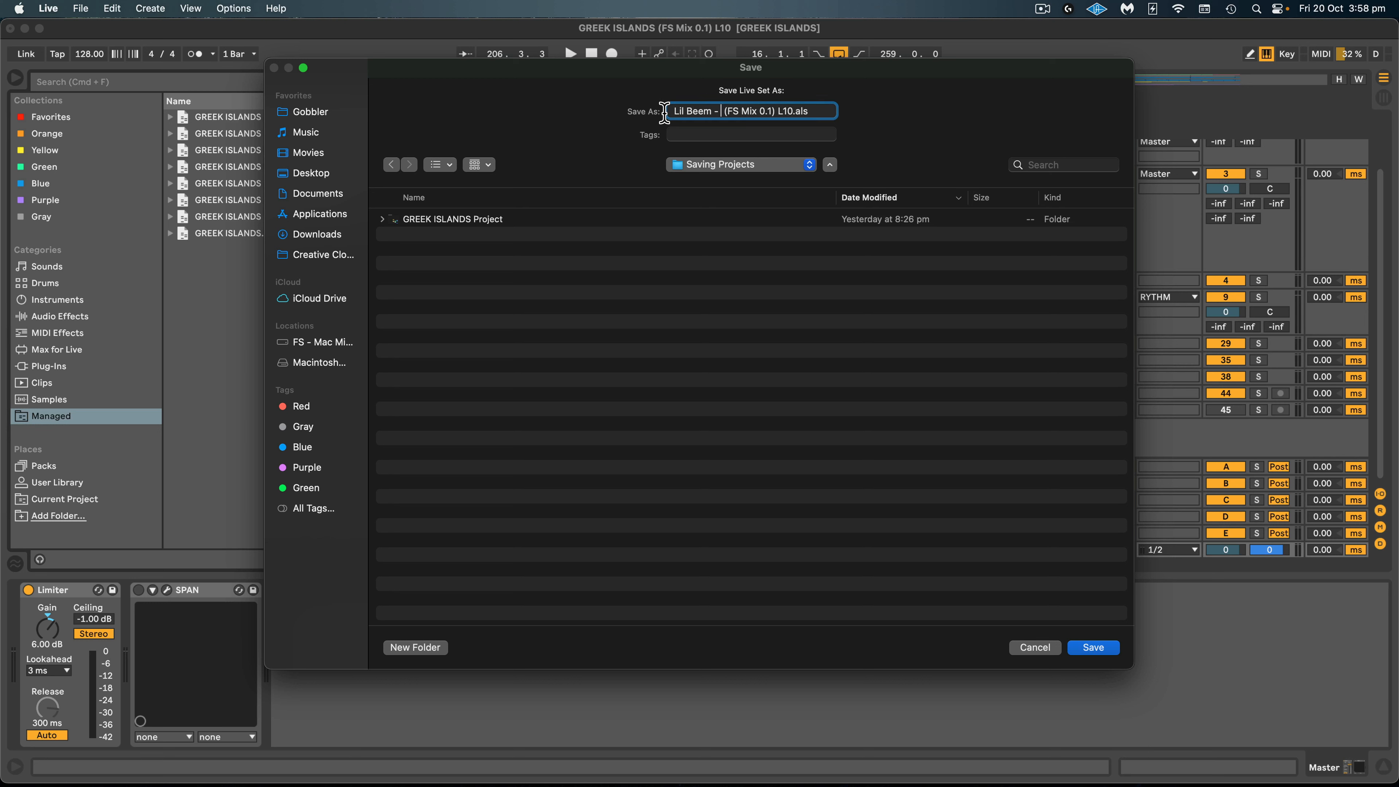
pyautogui.write('Greek Islands')
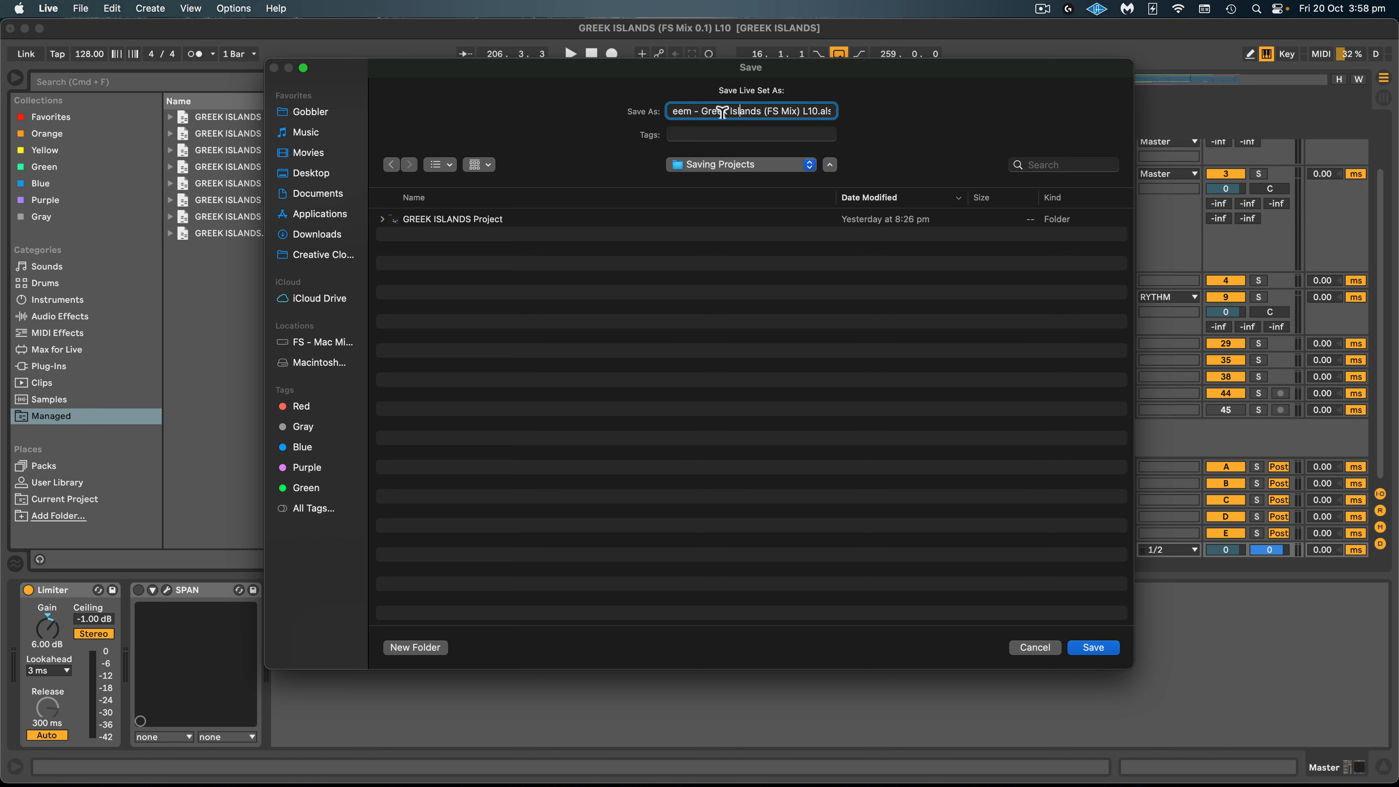
pyautogui.moveTo(719, 111); pyautogui.dragTo(865, 108)
pyautogui.click(810, 111)
# - Inspect the contents of the existing GREEK ISLANDS Project folder and collapse it again
pyautogui.click(382, 219)
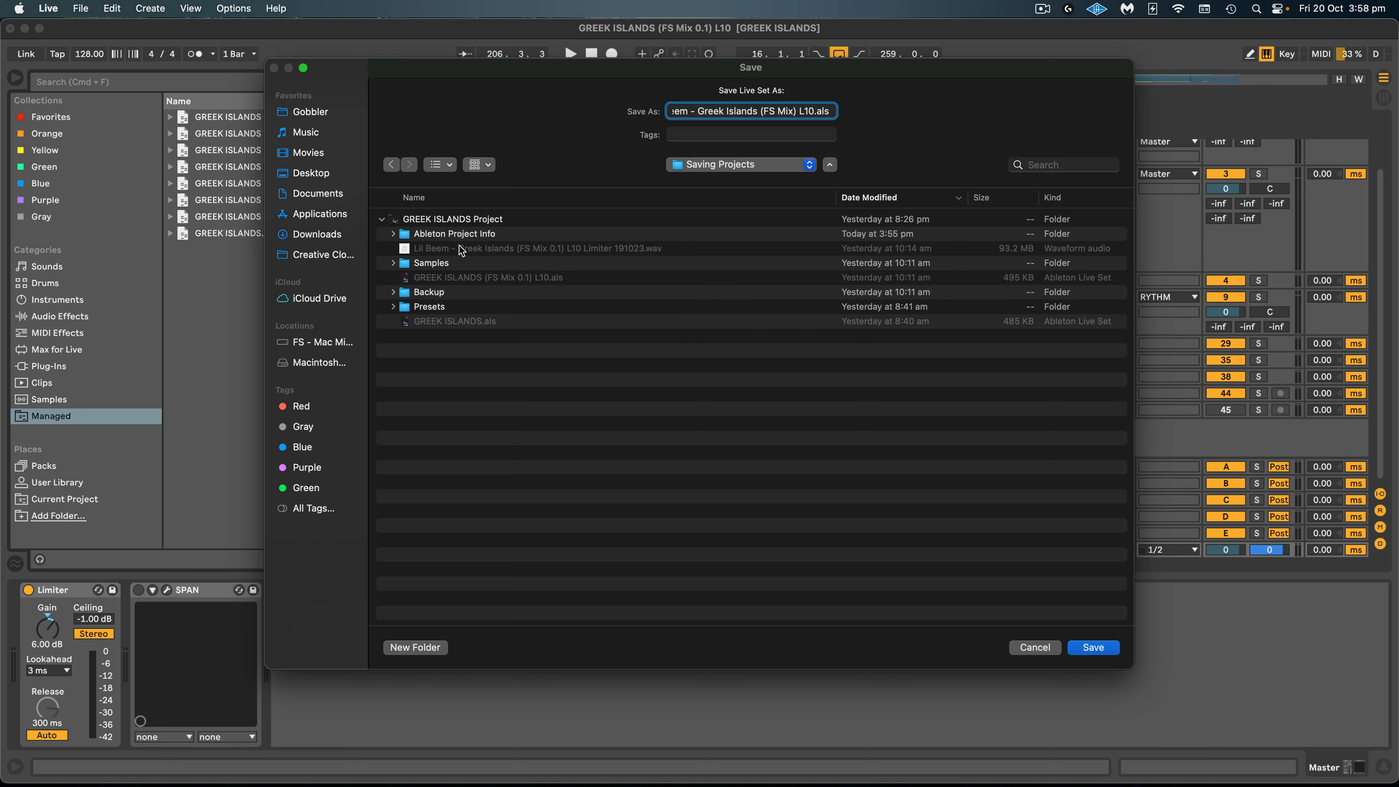
pyautogui.click(382, 220)
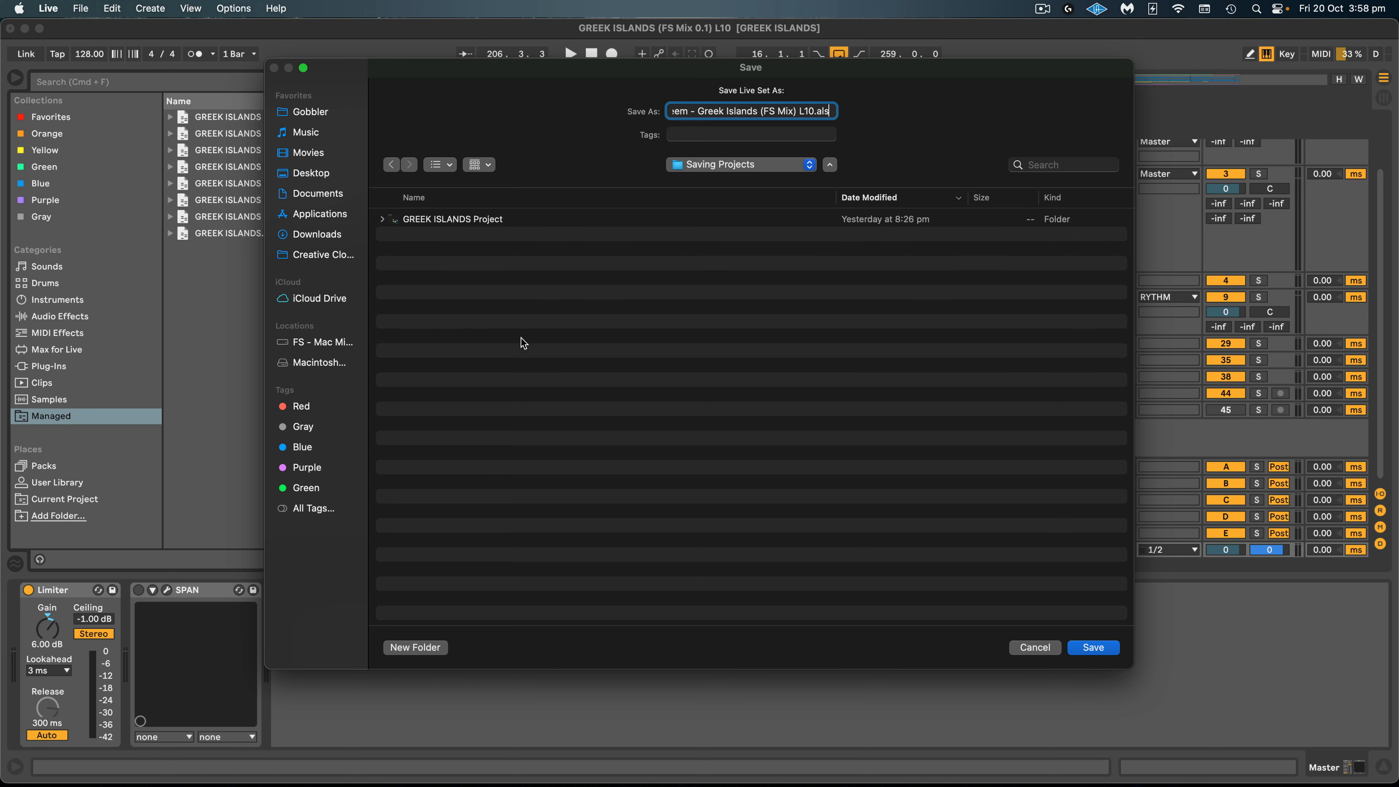
pyautogui.click(522, 338)
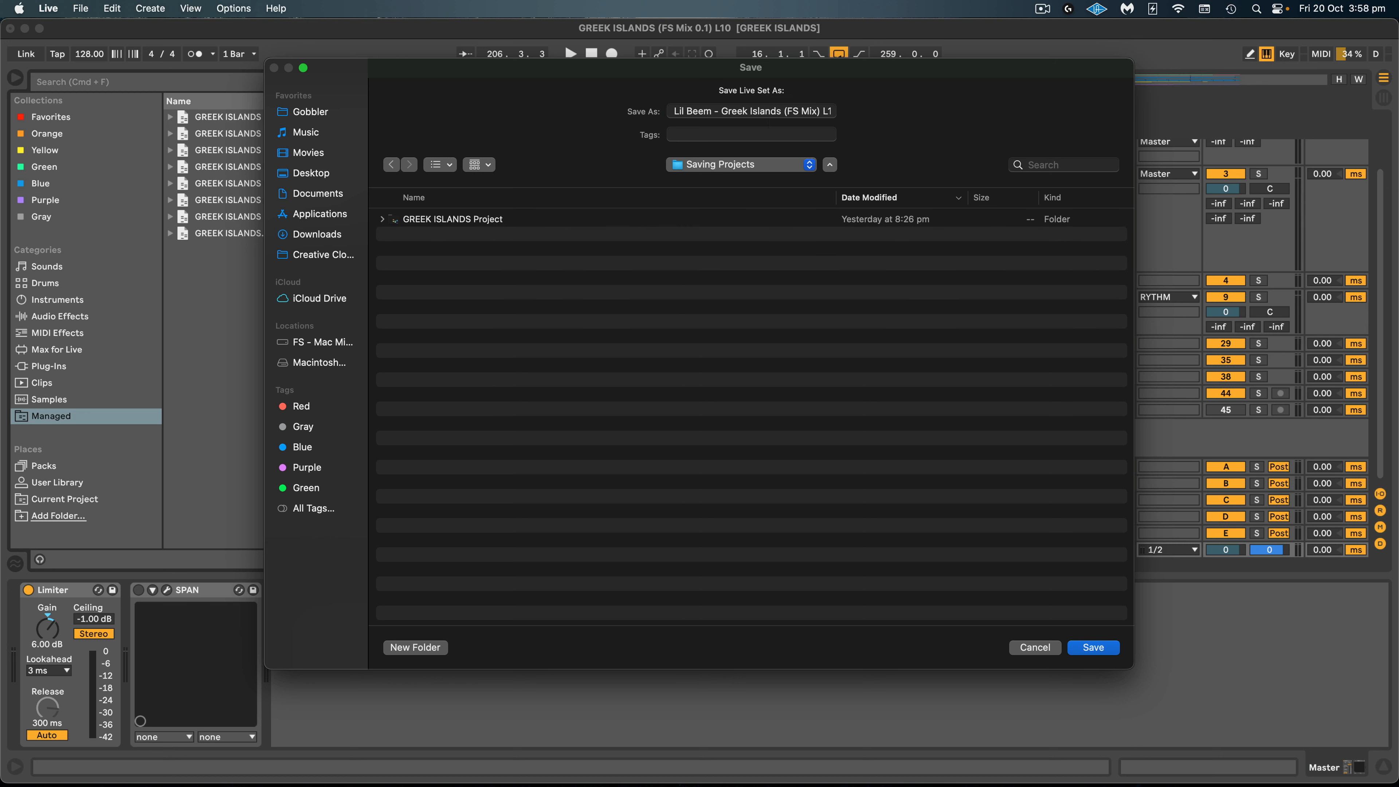
# - Review the complete new file name and save the Live Set in the Saving Projects folder
pyautogui.click(787, 110)
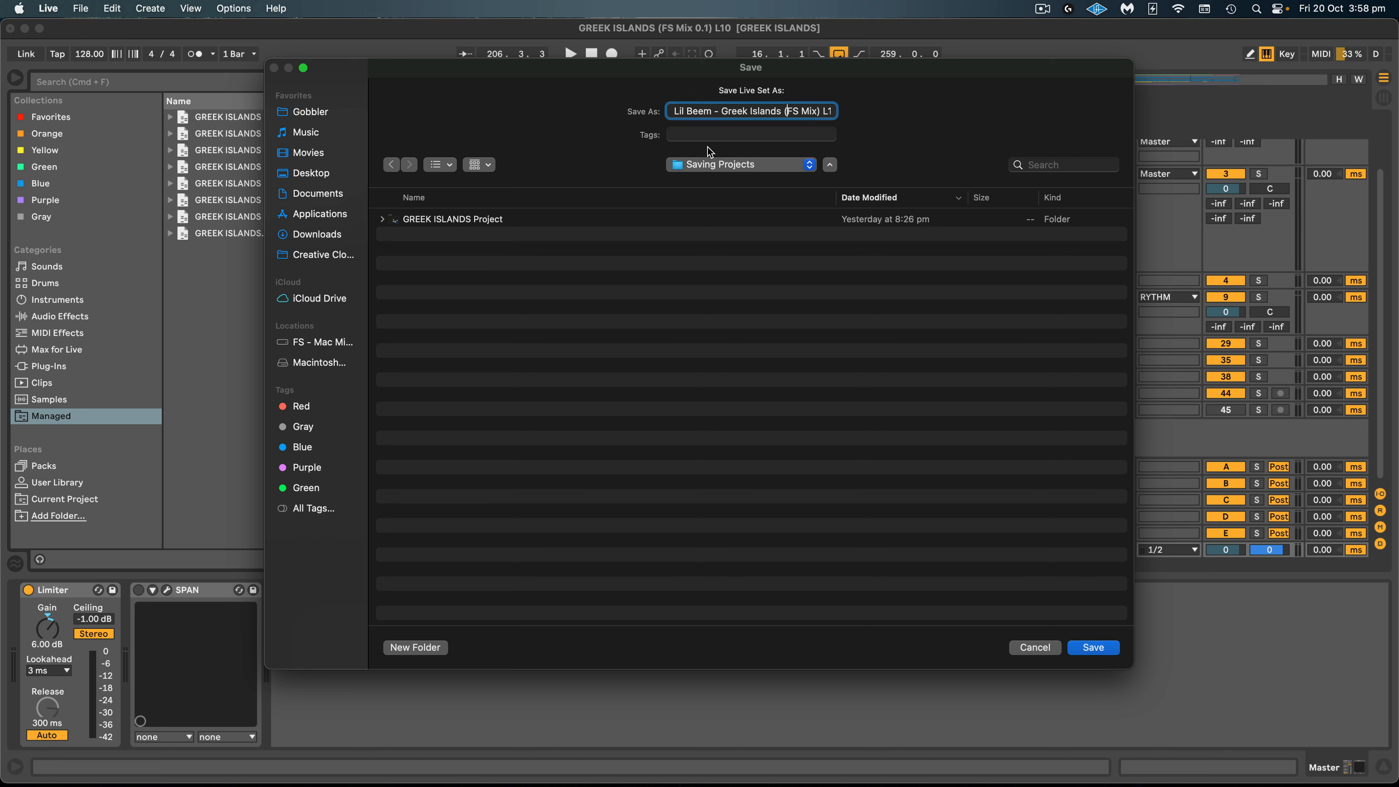
pyautogui.click(676, 112)
pyautogui.moveTo(677, 112); pyautogui.dragTo(826, 113)
pyautogui.click(806, 112)
pyautogui.click(830, 111)
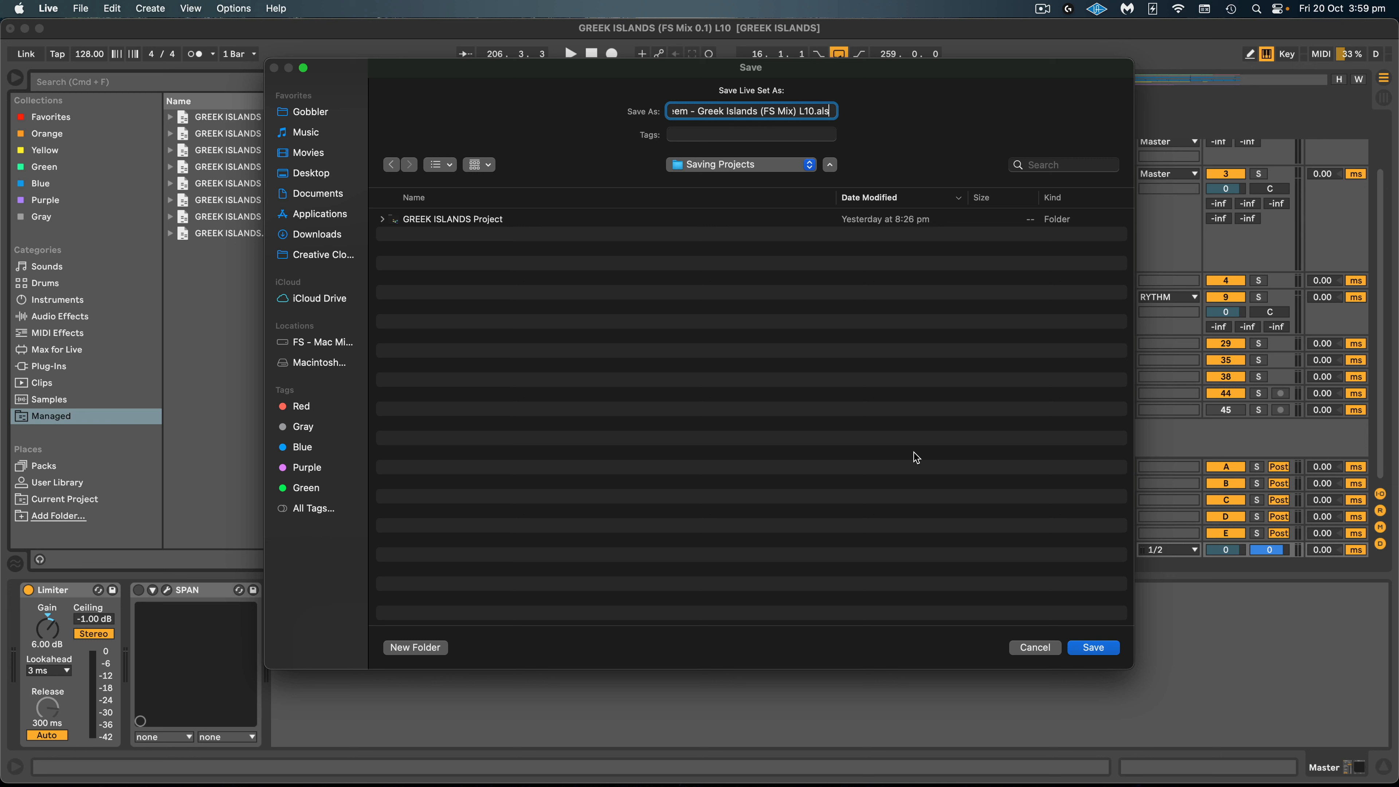
pyautogui.click(1081, 649)
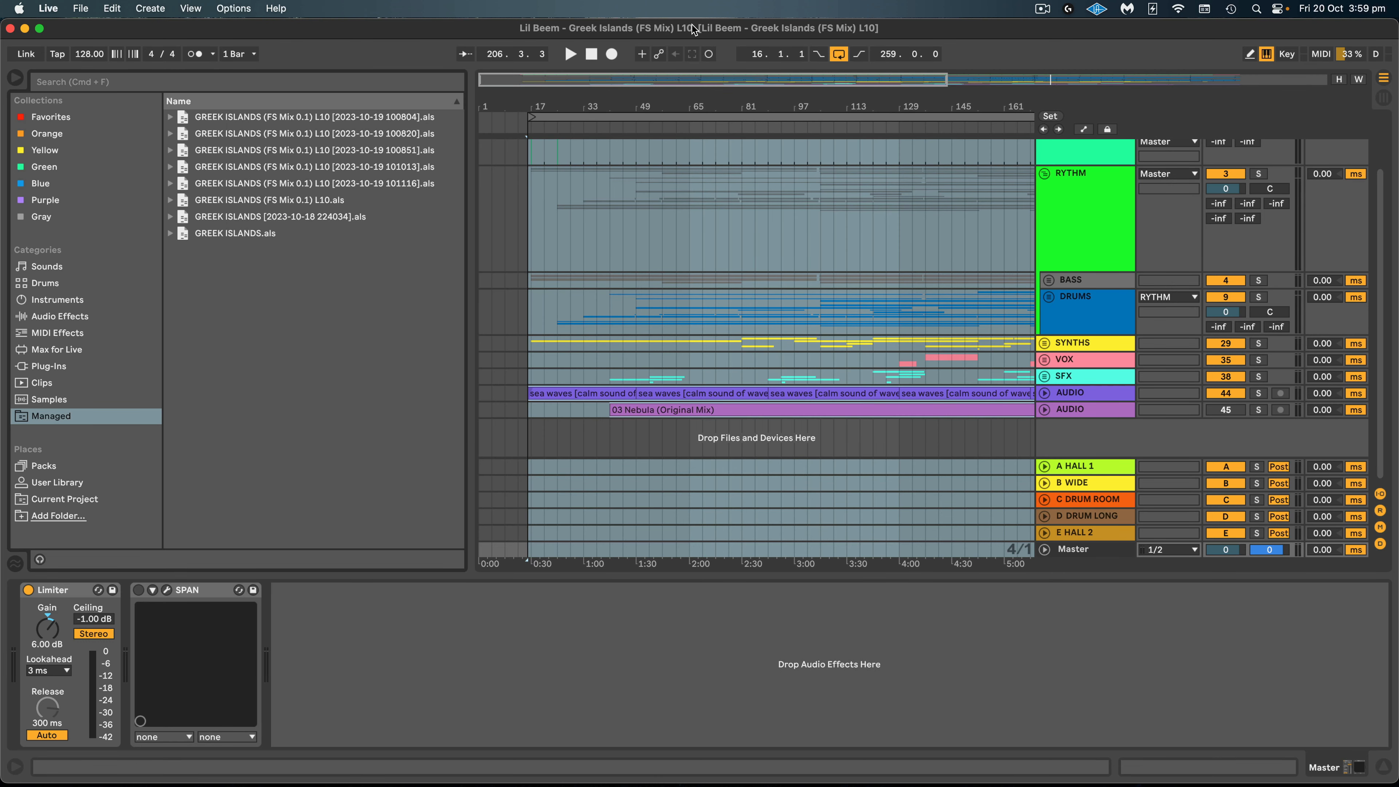
# - Hide the browser and open the newly saved project's overview in the File Manager
pyautogui.click(17, 78)
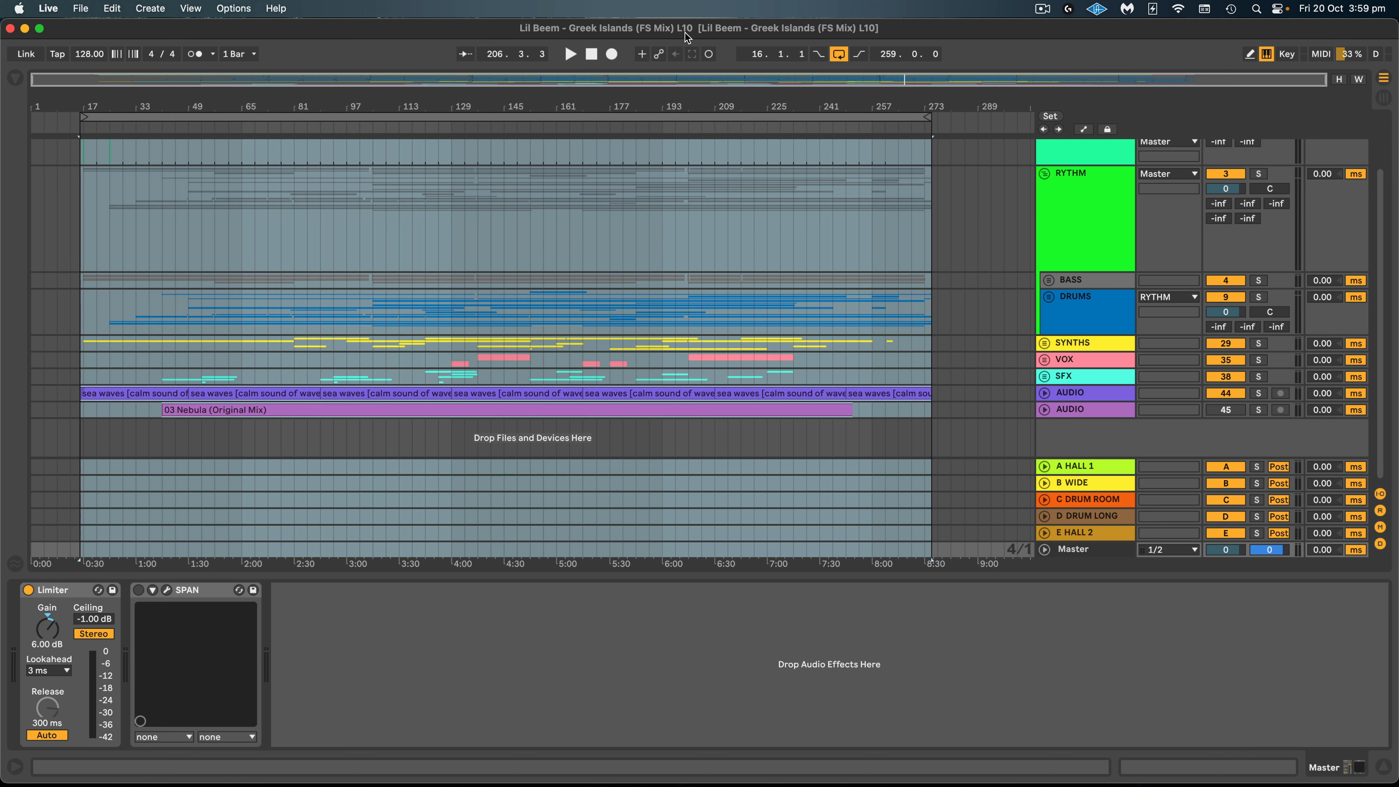
pyautogui.click(938, 409)
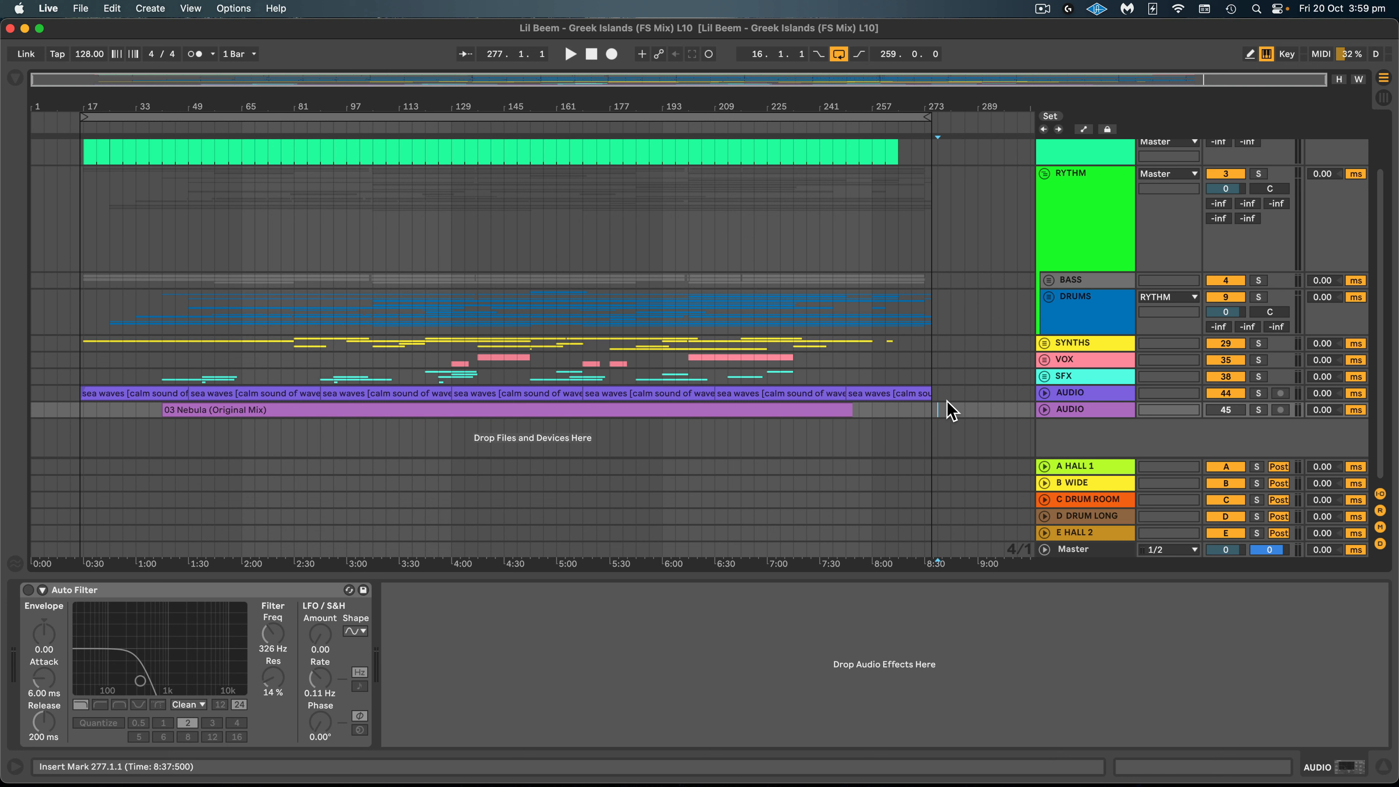
pyautogui.click(192, 9)
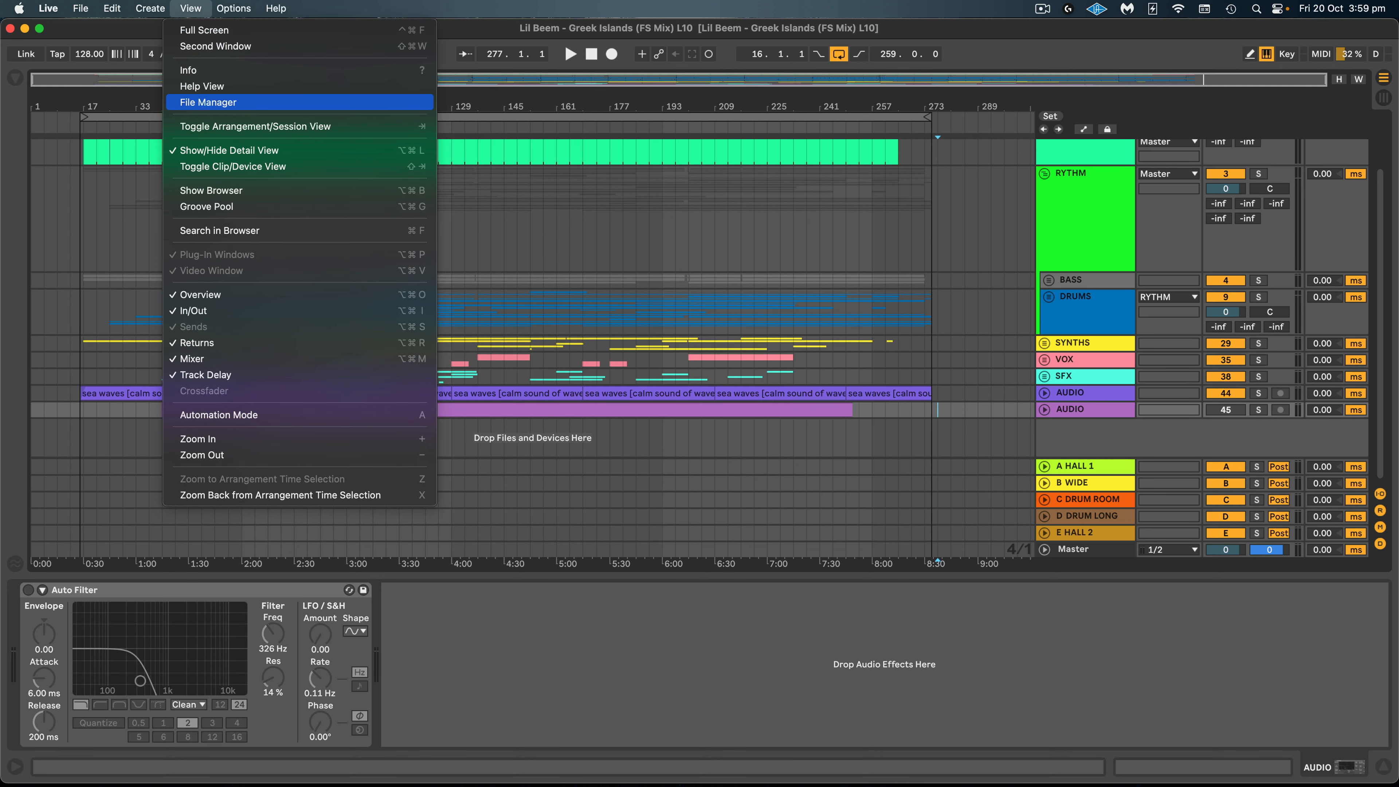
pyautogui.click(209, 102)
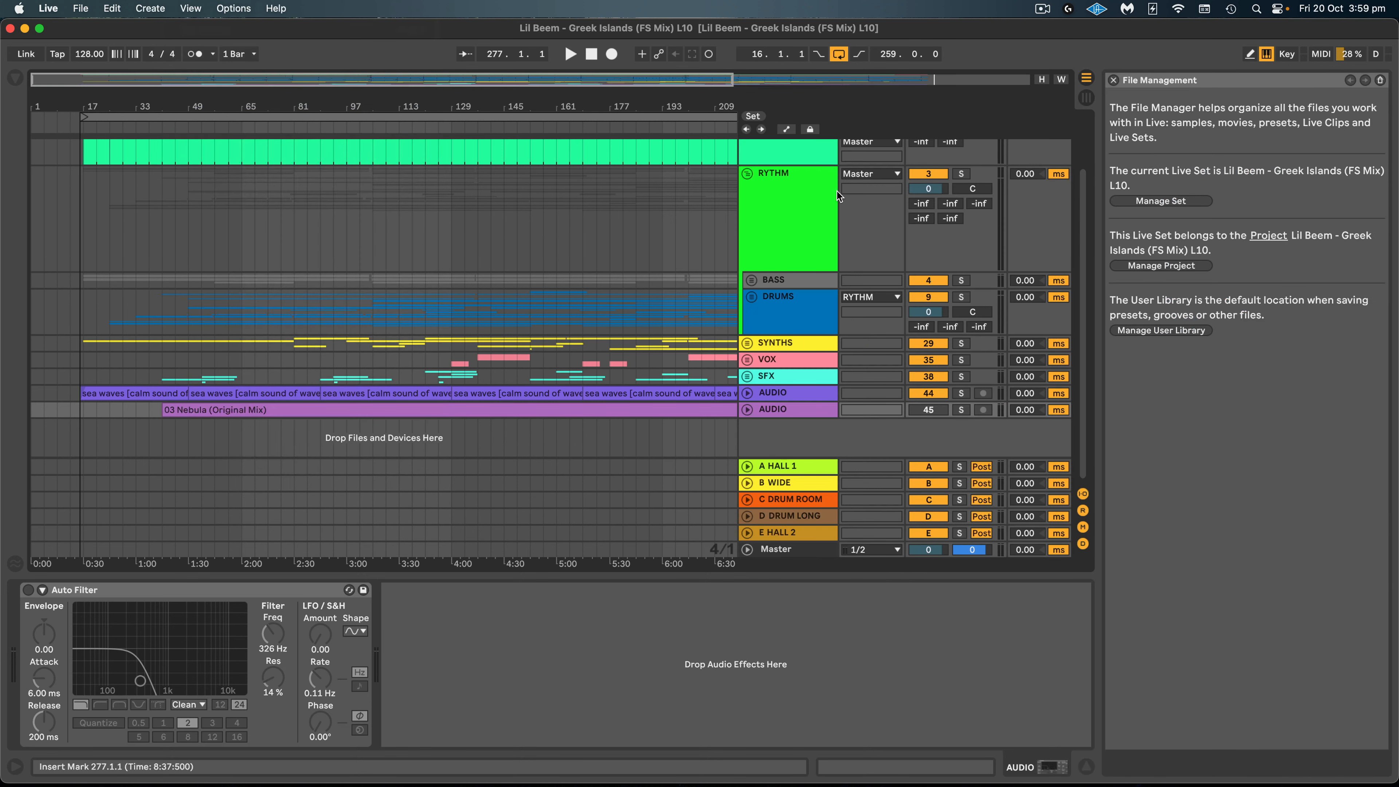
pyautogui.click(1190, 265)
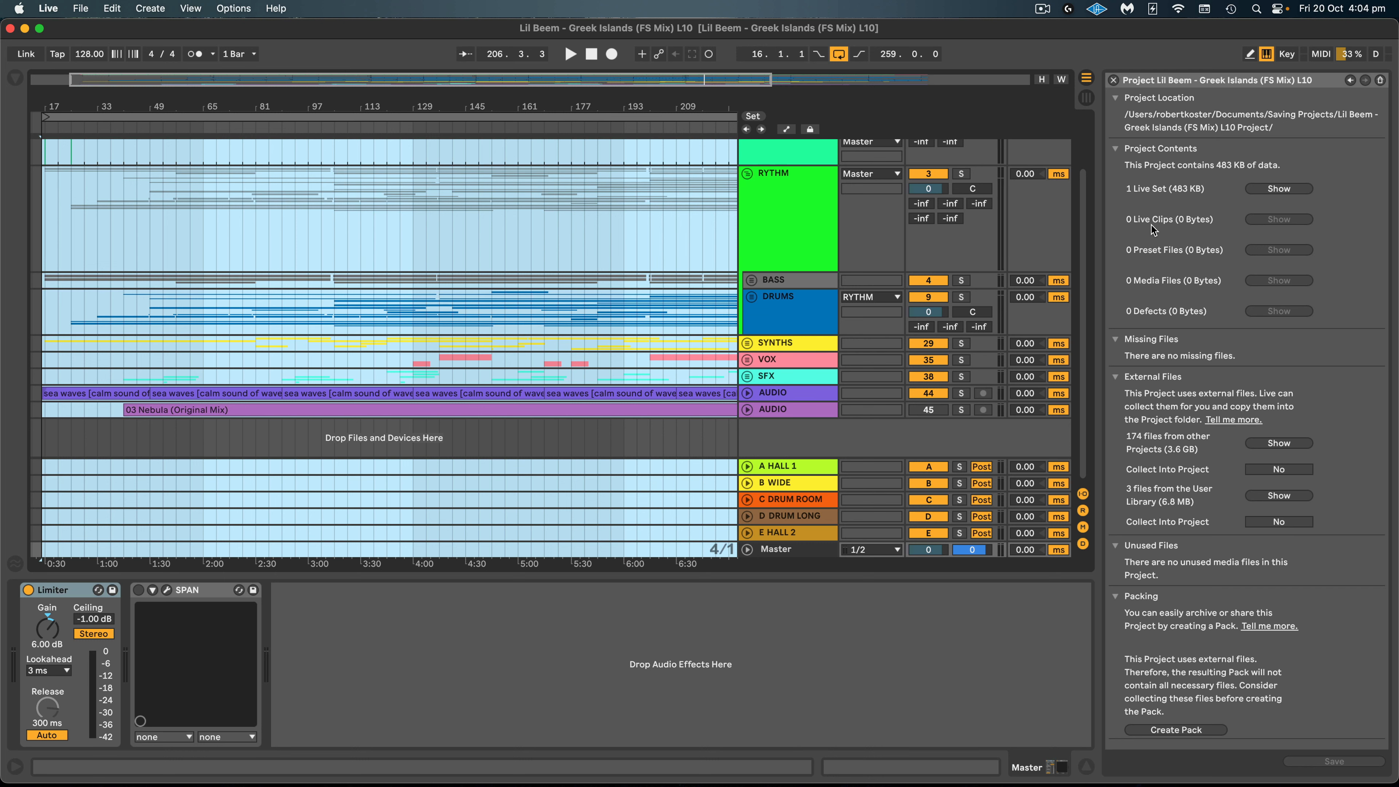
# - Fit the whole arrangement in view and check the SYNTHS and DRUMS groups by unfolding and refolding them
pyautogui.moveTo(676, 102); pyautogui.dragTo(677, 60)
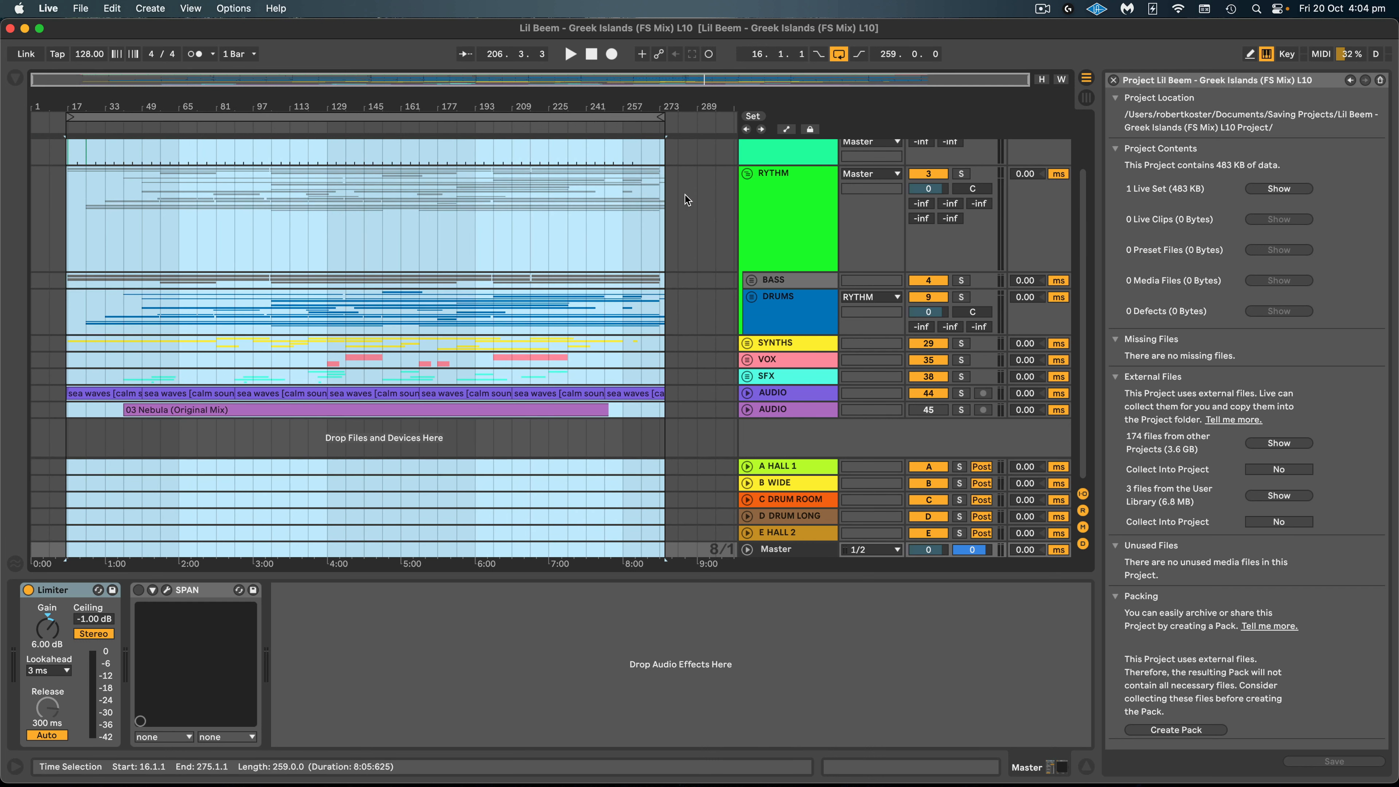
pyautogui.click(747, 345)
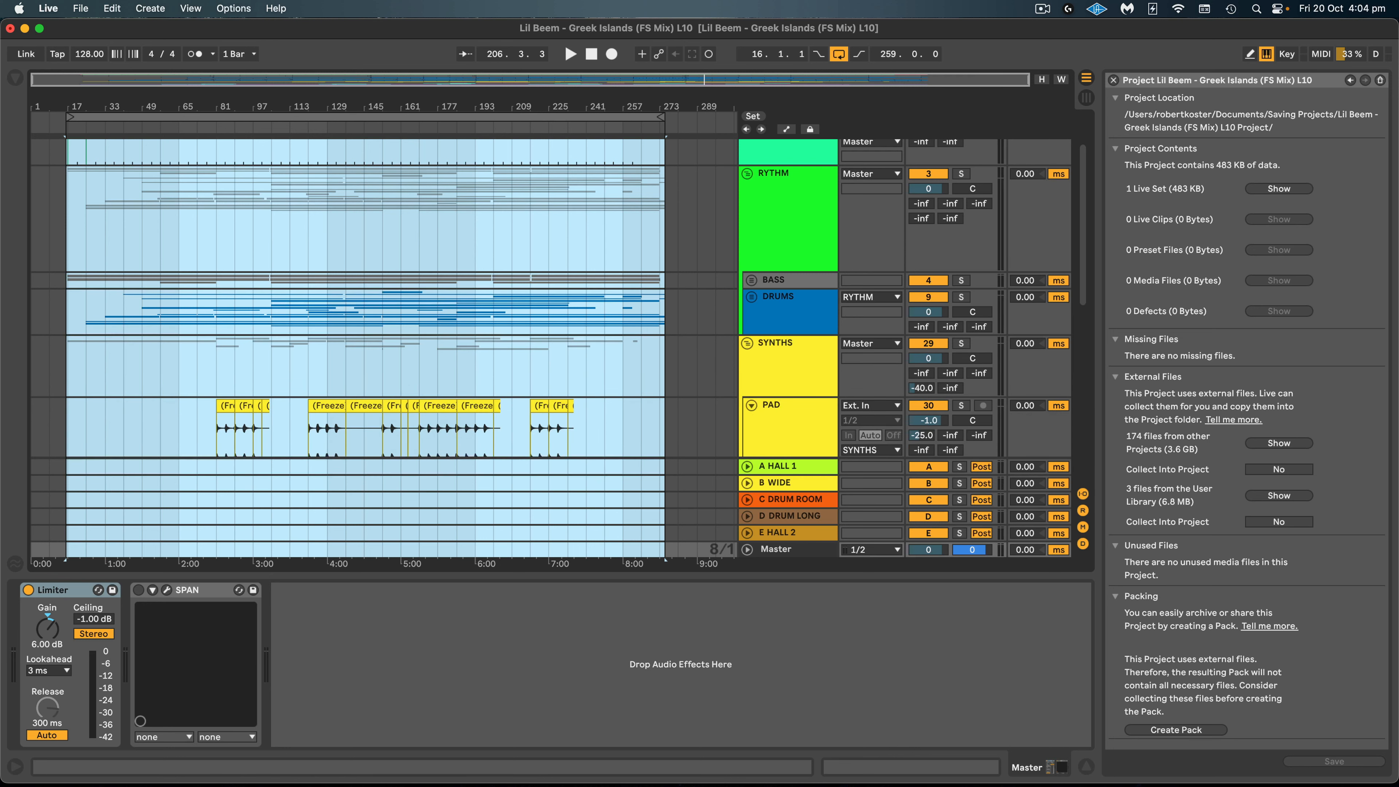
pyautogui.click(747, 343)
pyautogui.click(752, 297)
pyautogui.click(752, 298)
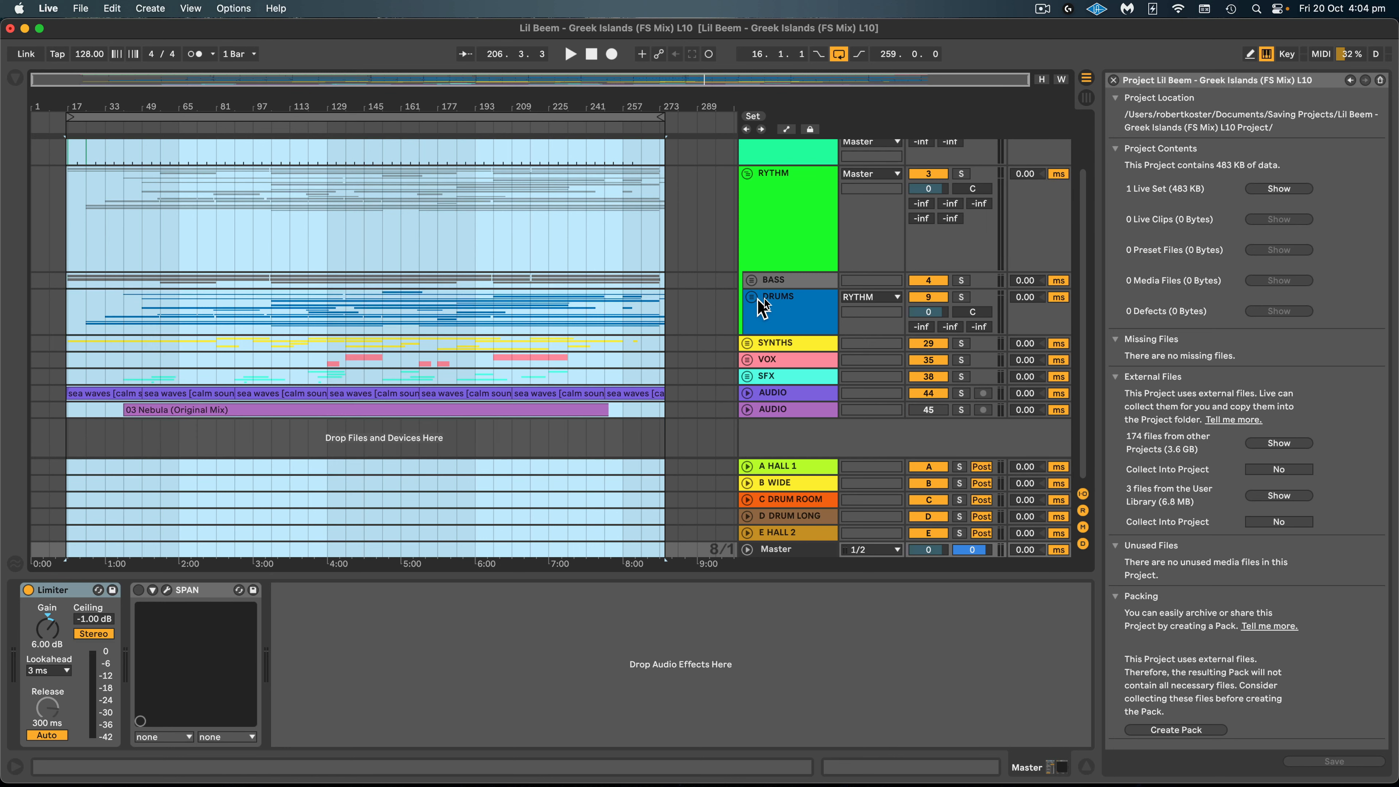
# - Switch to Session View and hide the return tracks and sends to examine the clip slots
pyautogui.click(1087, 98)
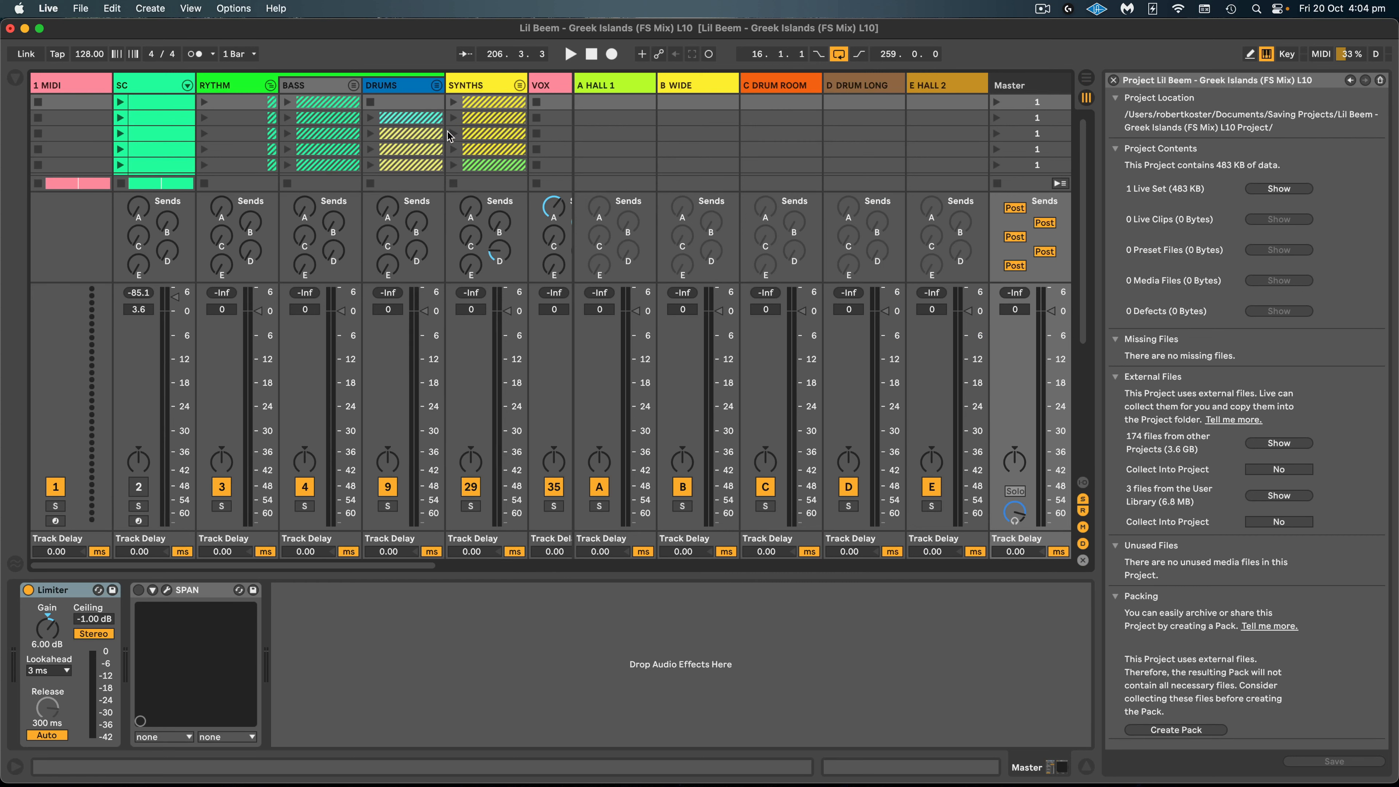
pyautogui.click(1083, 508)
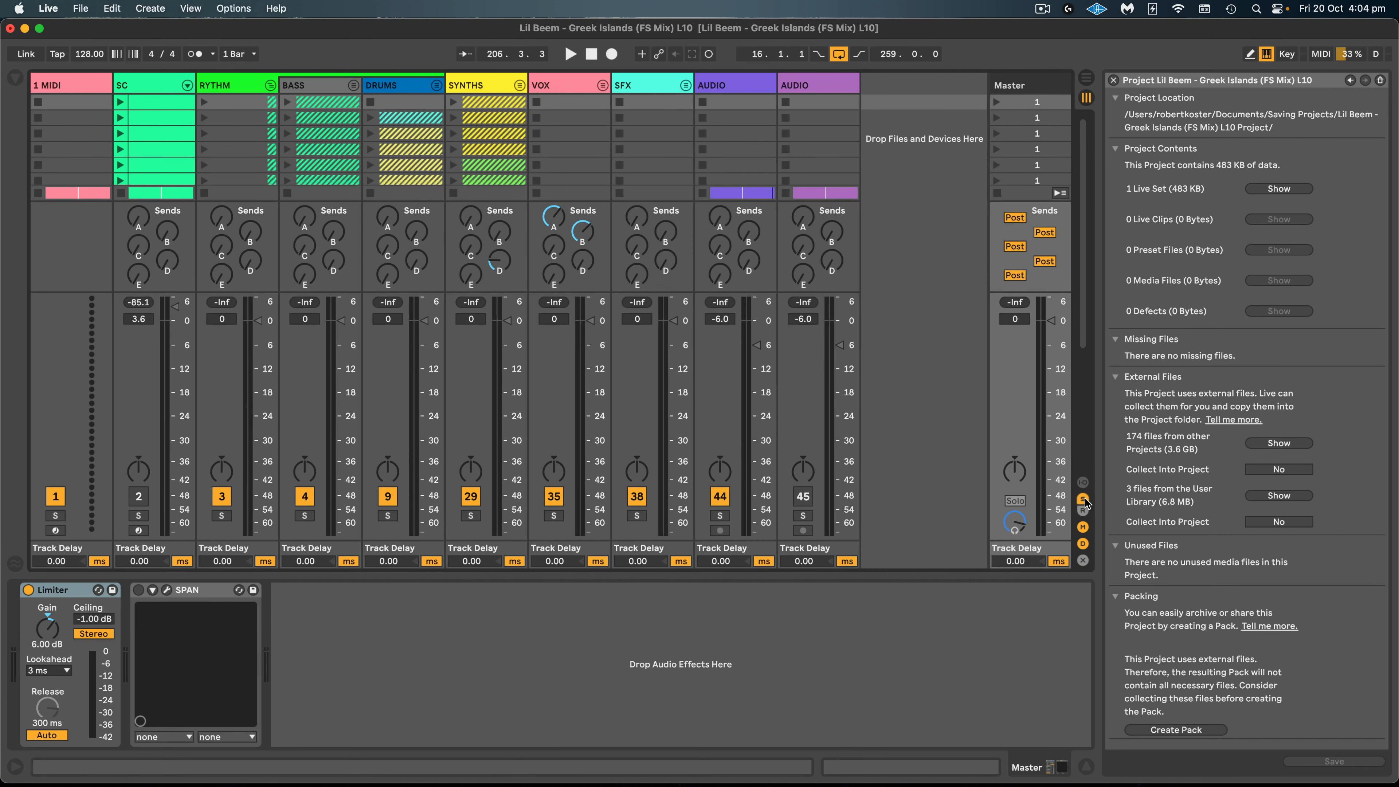
pyautogui.click(1083, 499)
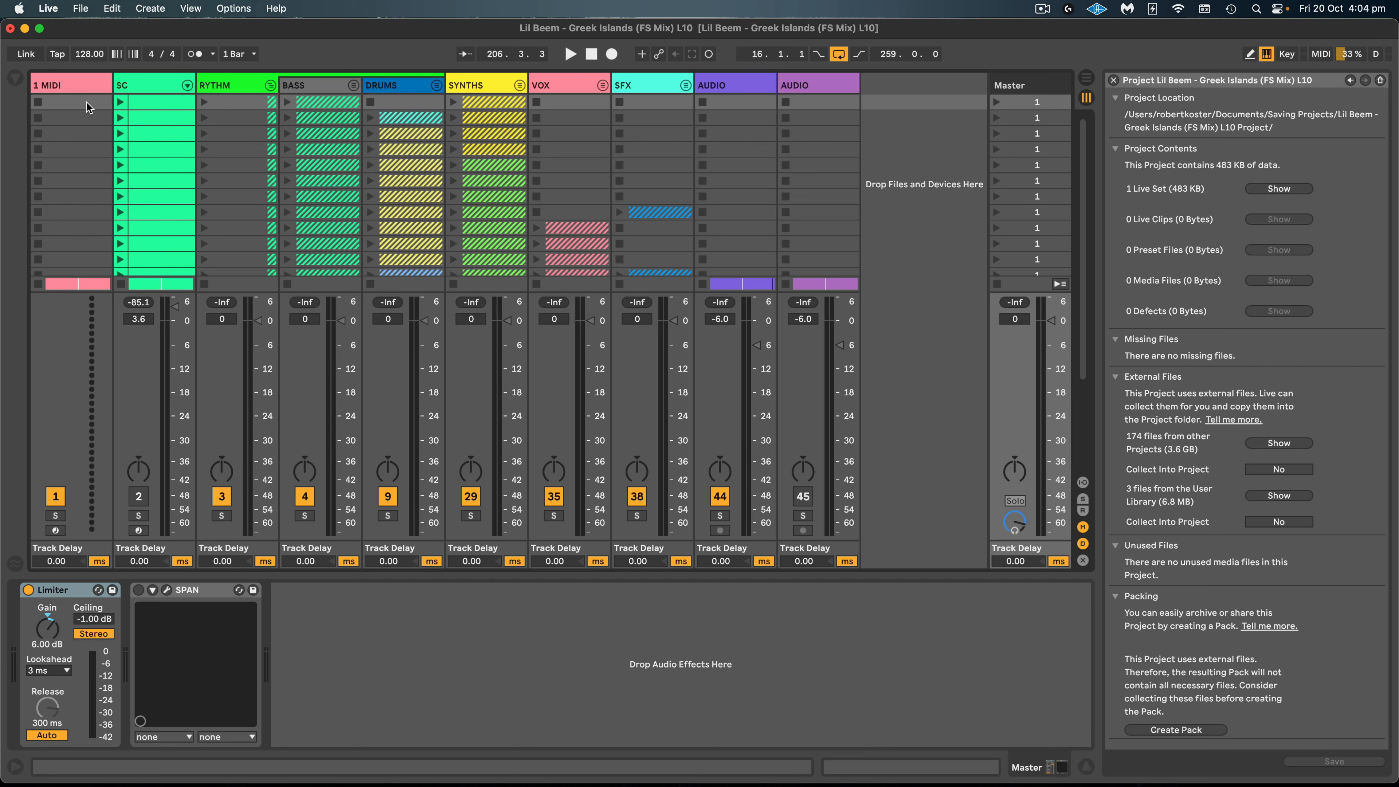
pyautogui.scroll(-5, 113, 119)
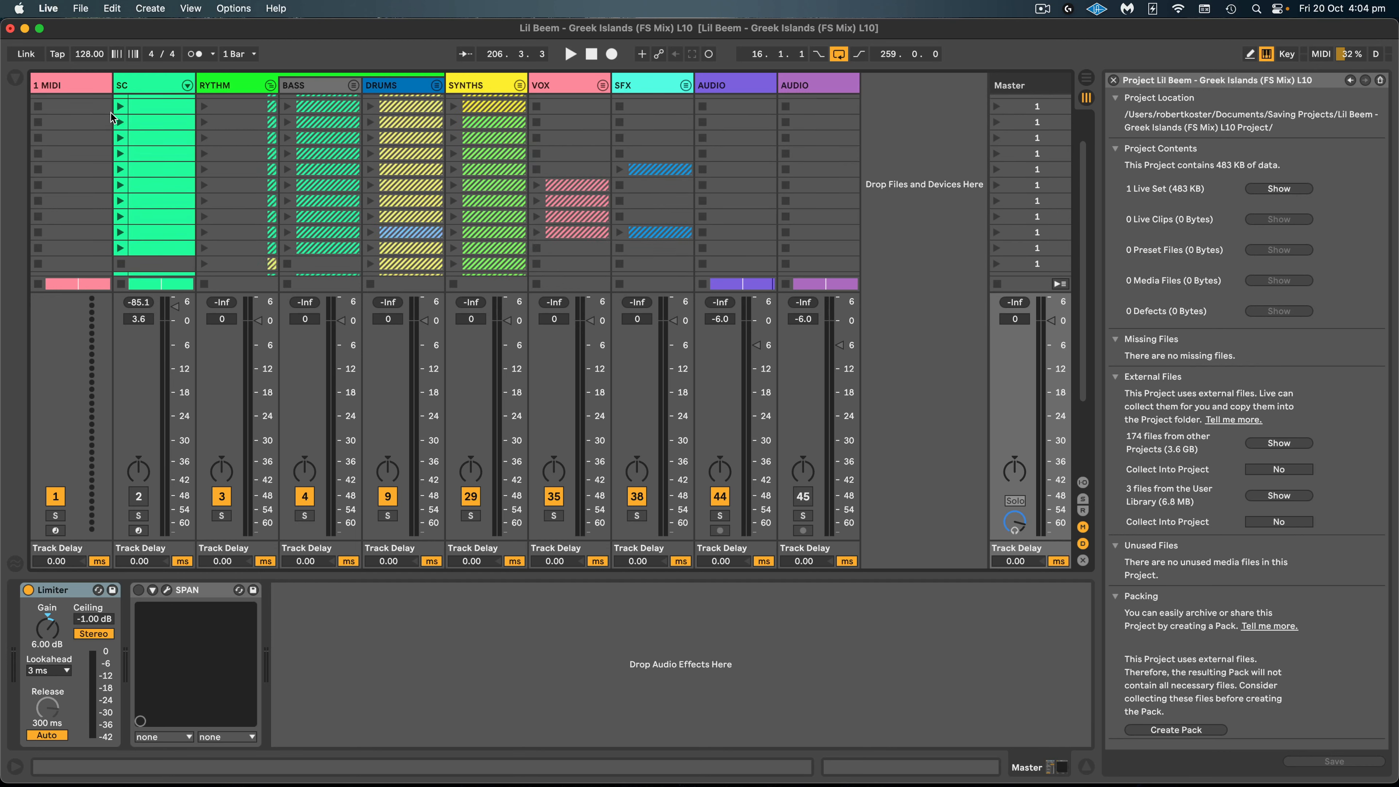
# - Hide the device area and unfold the BASS group to examine the frozen clips in its HIGH track
pyautogui.doubleClick(377, 575)
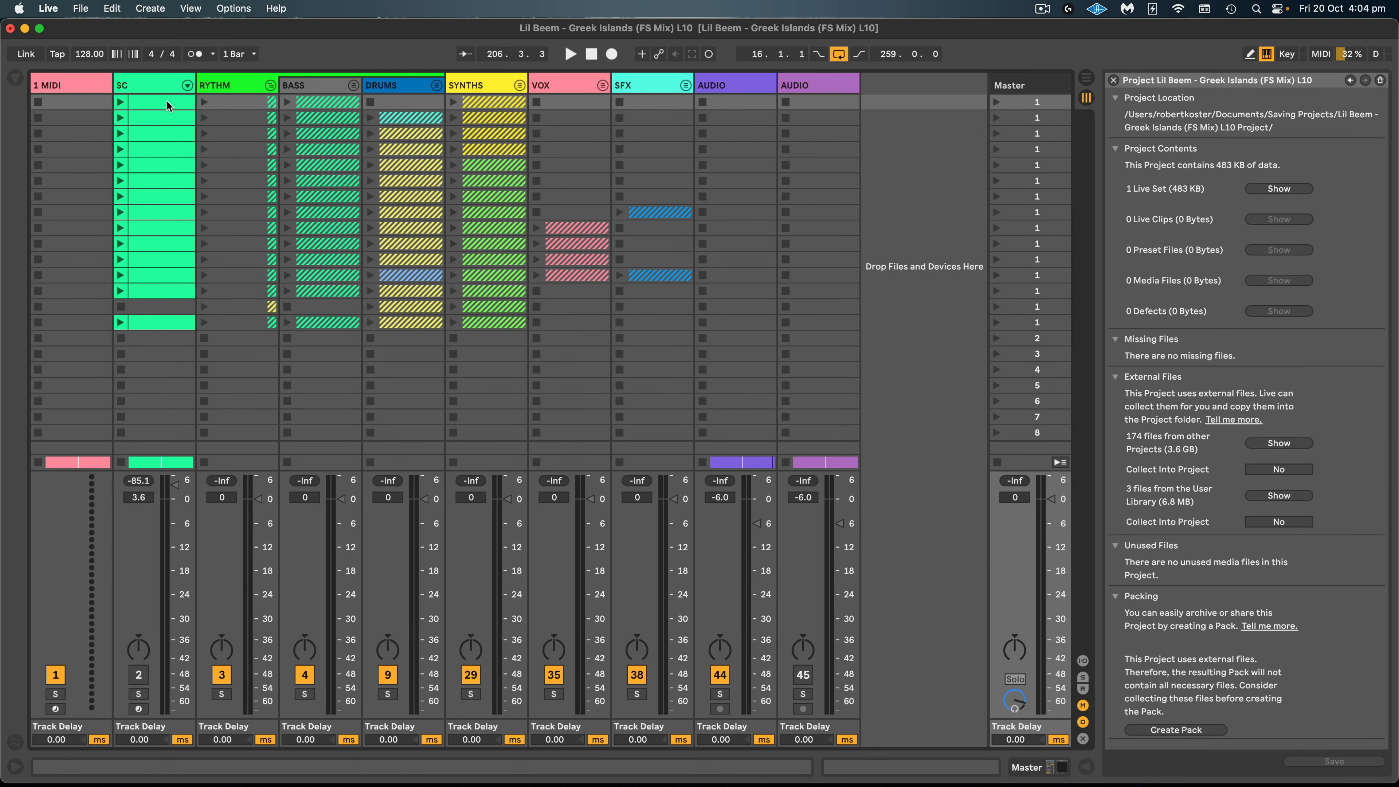
pyautogui.click(353, 85)
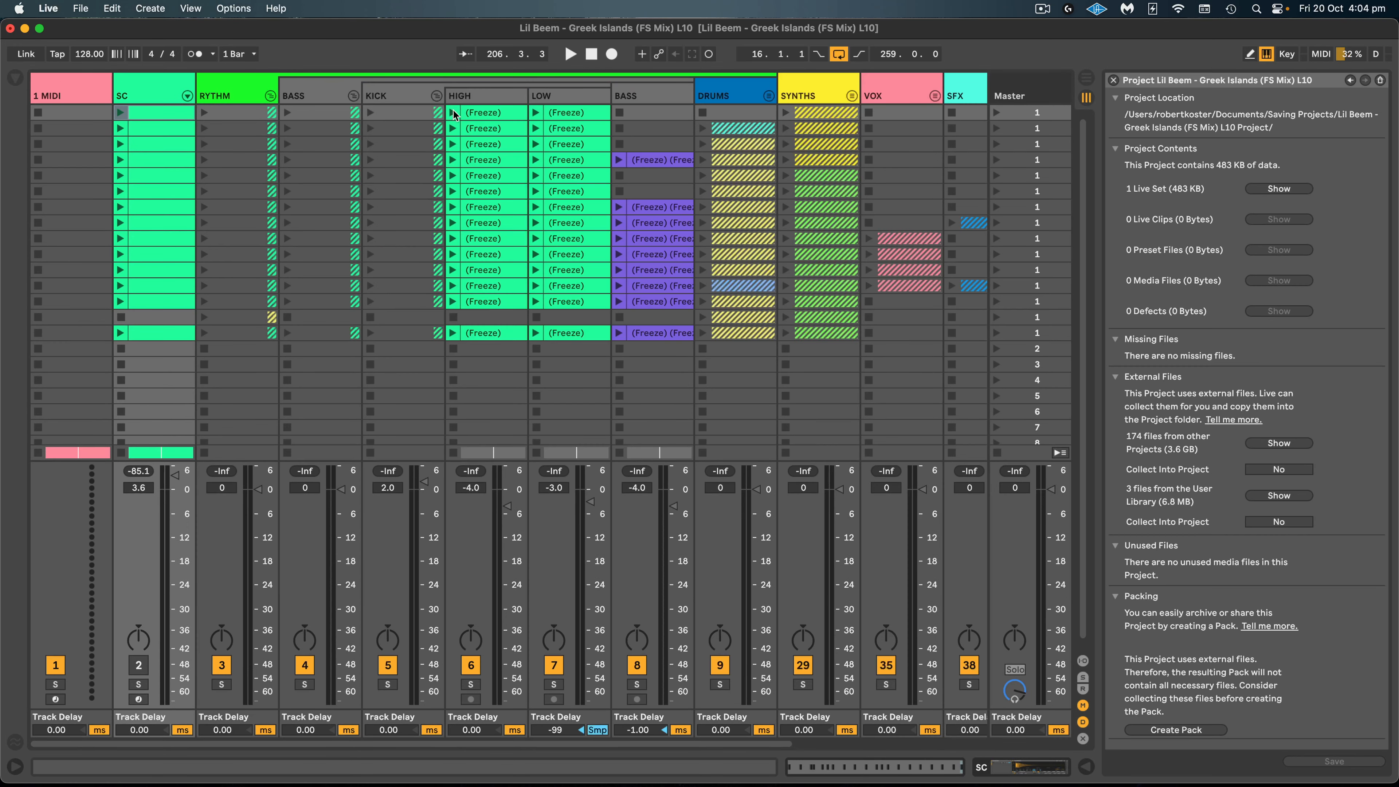
pyautogui.click(486, 118)
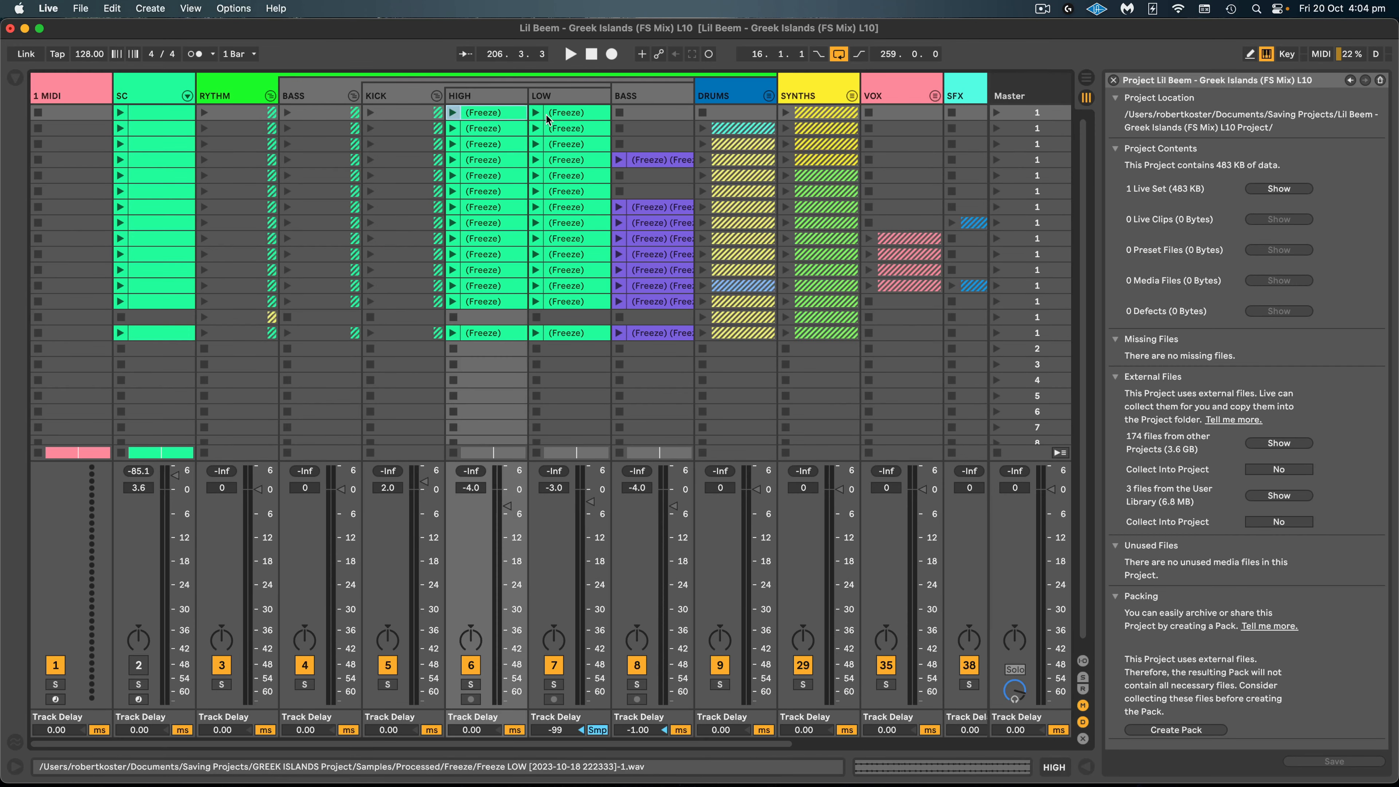
# - Fold the BASS and RYTHM groups and delete all Session clips from the 1 MIDI track through the last AUDIO track
pyautogui.click(351, 96)
pyautogui.click(270, 87)
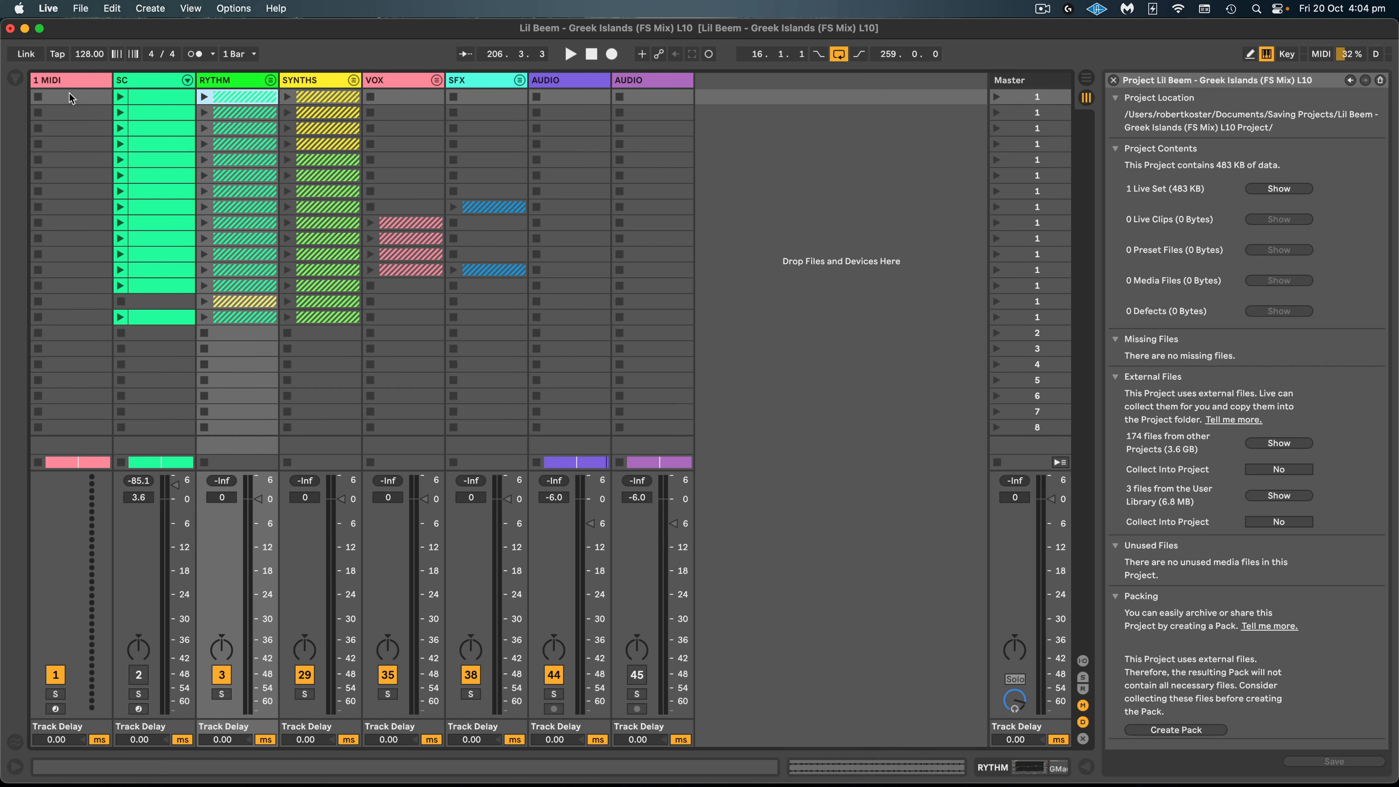
pyautogui.click(71, 98)
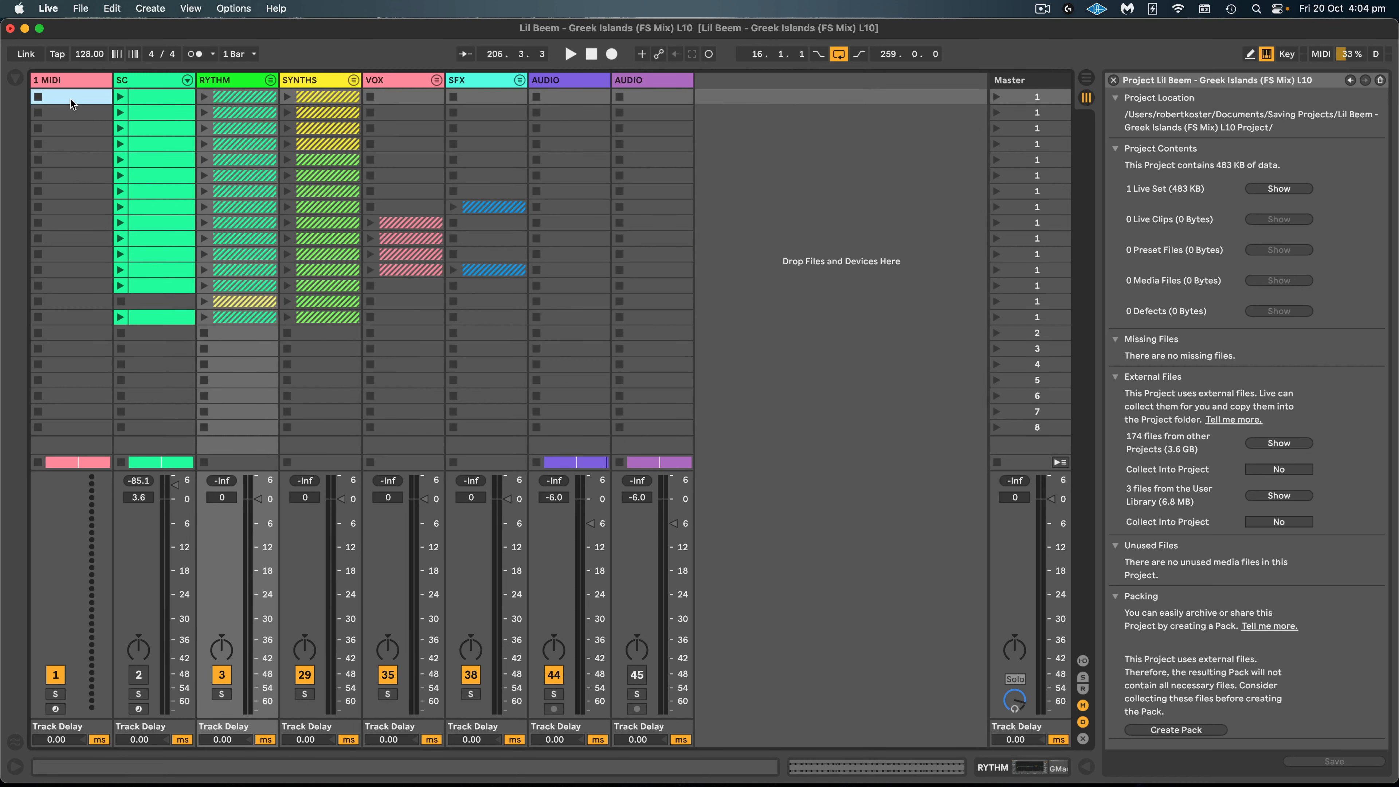
pyautogui.keyDown('shift'); pyautogui.click(660, 337); pyautogui.keyUp('shift')
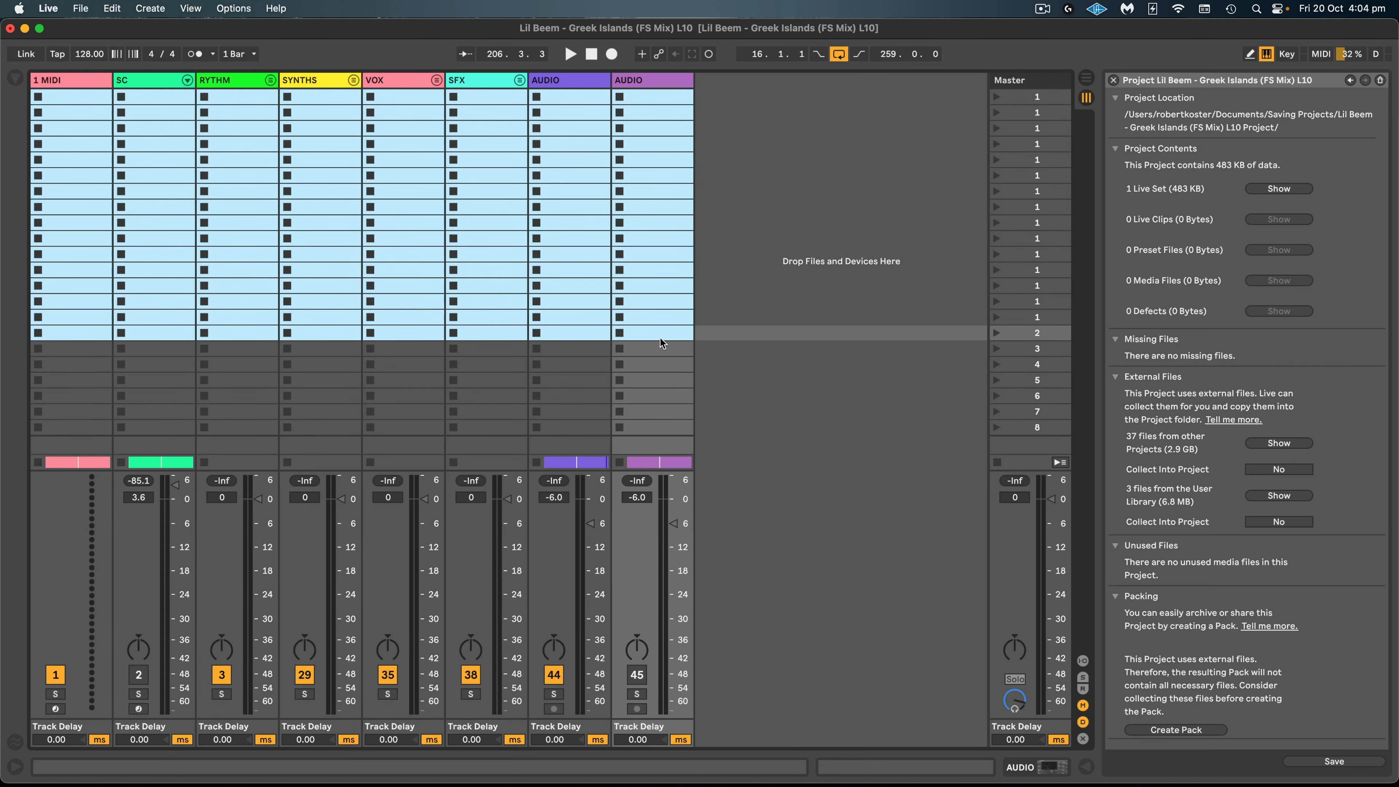
pyautogui.press('Delete')
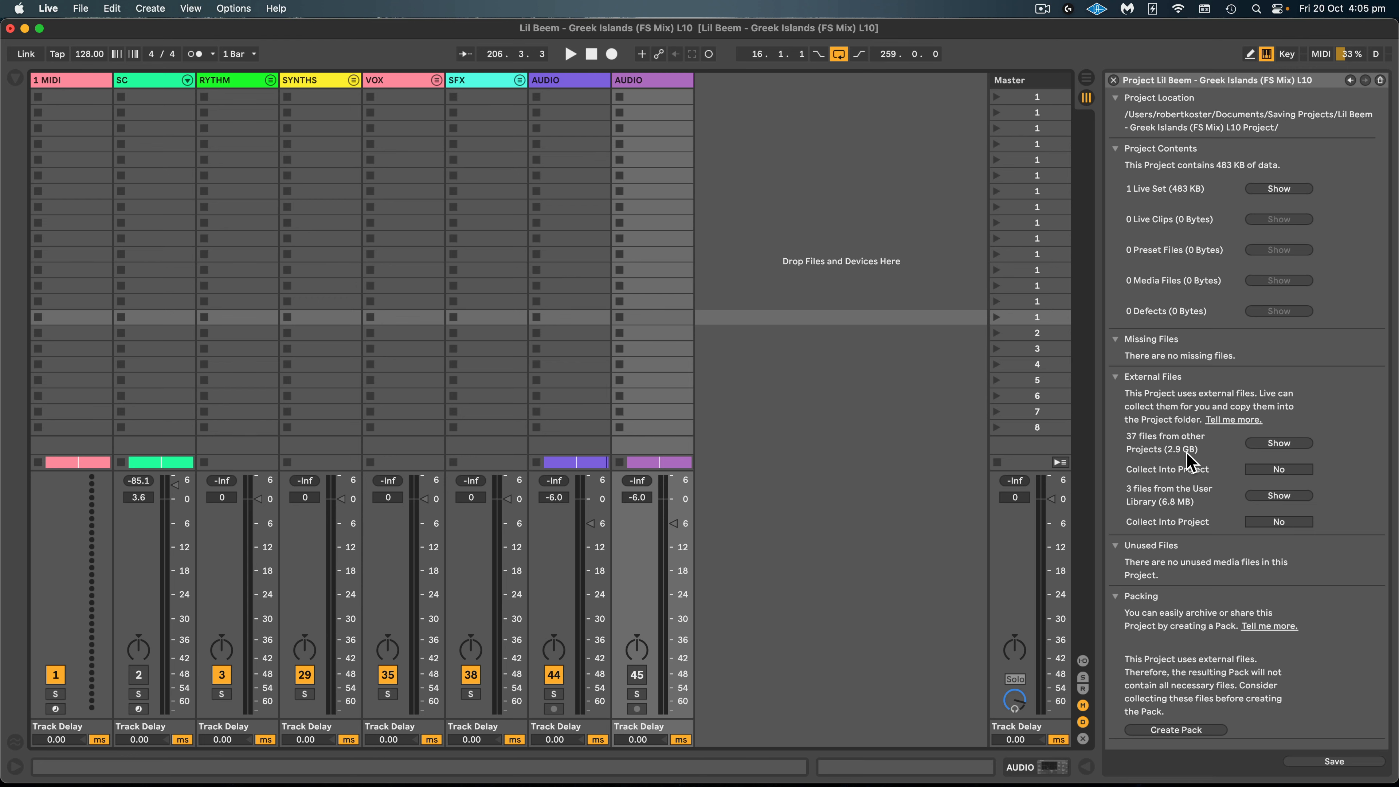
# - Return to the Arrangement with the clip details hidden and enable Collect Into Project for files from other Projects and the User Library
pyautogui.click(1087, 77)
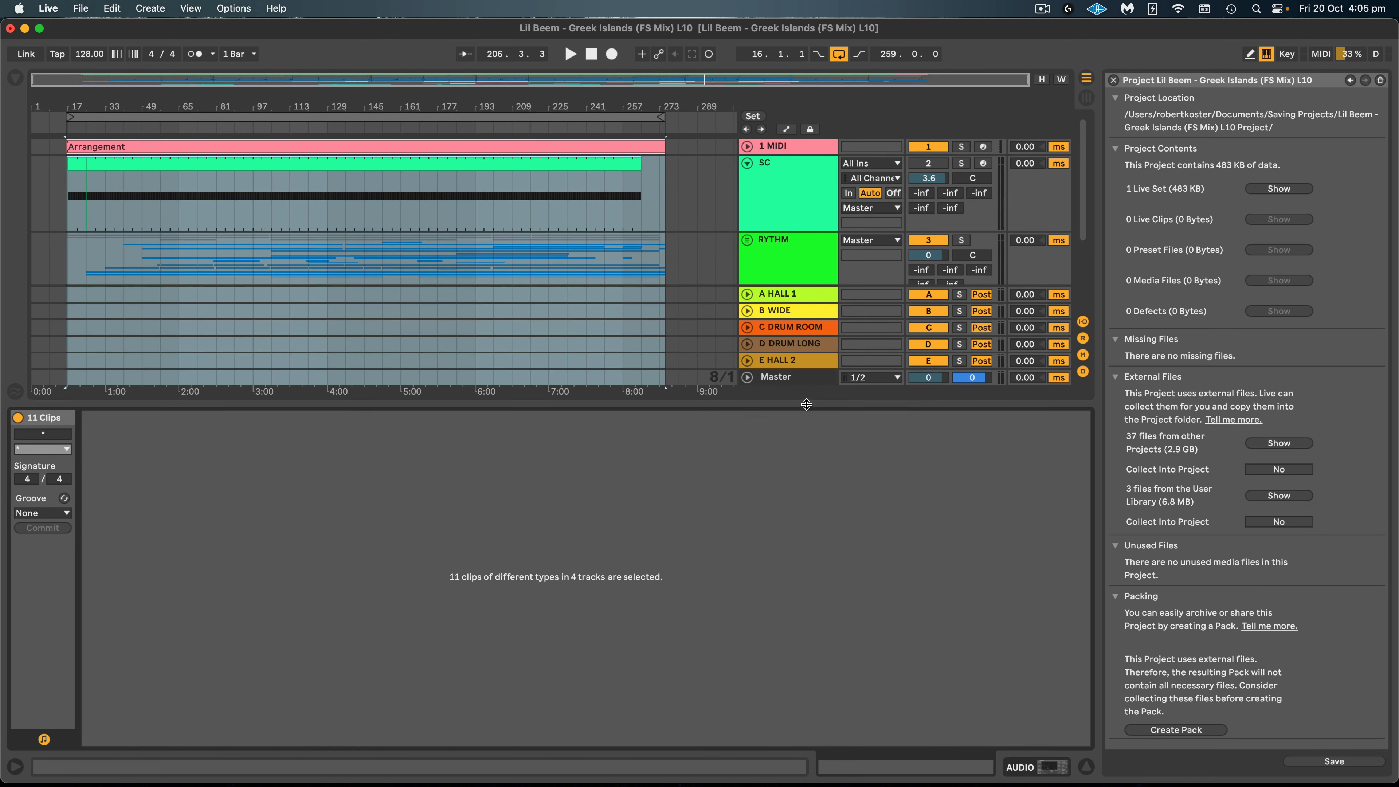
pyautogui.doubleClick(806, 404)
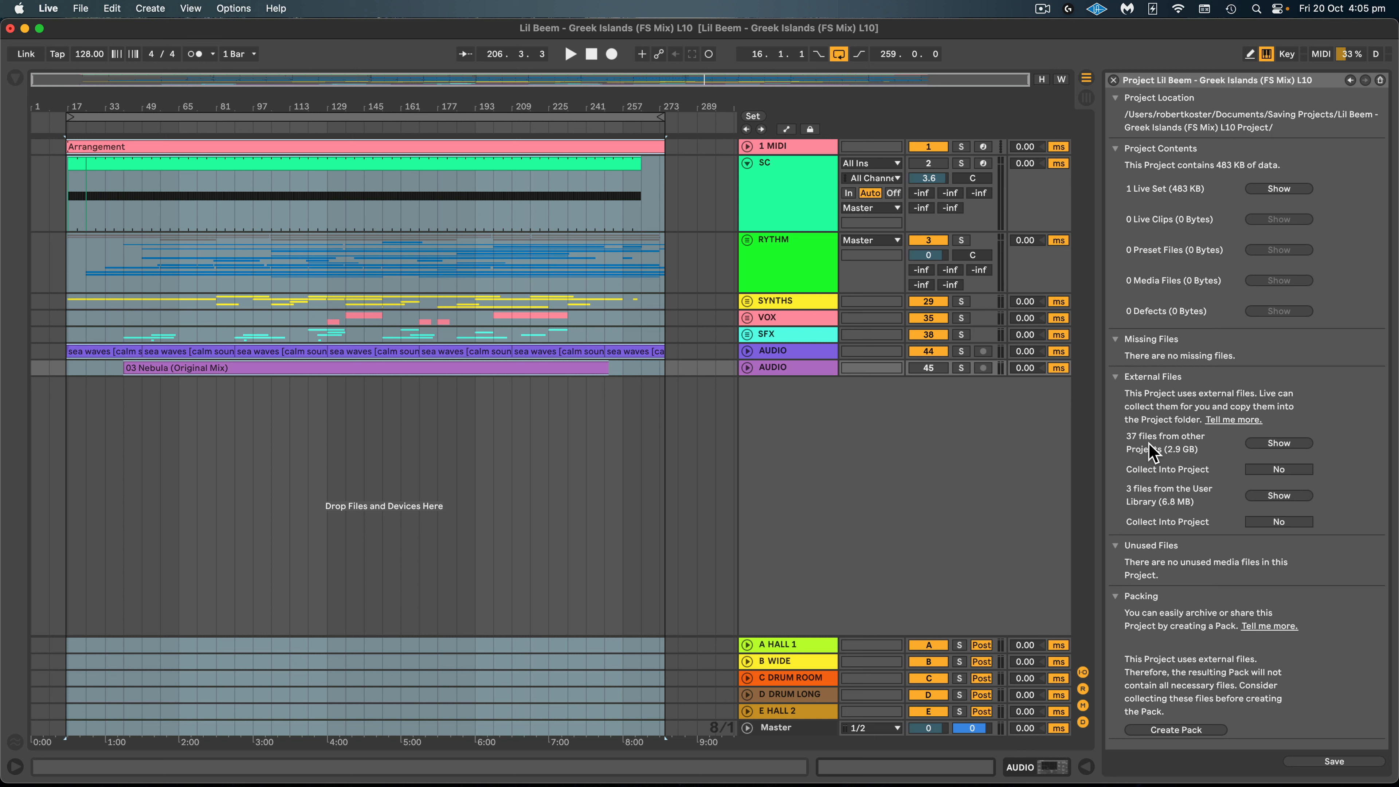
pyautogui.click(1267, 469)
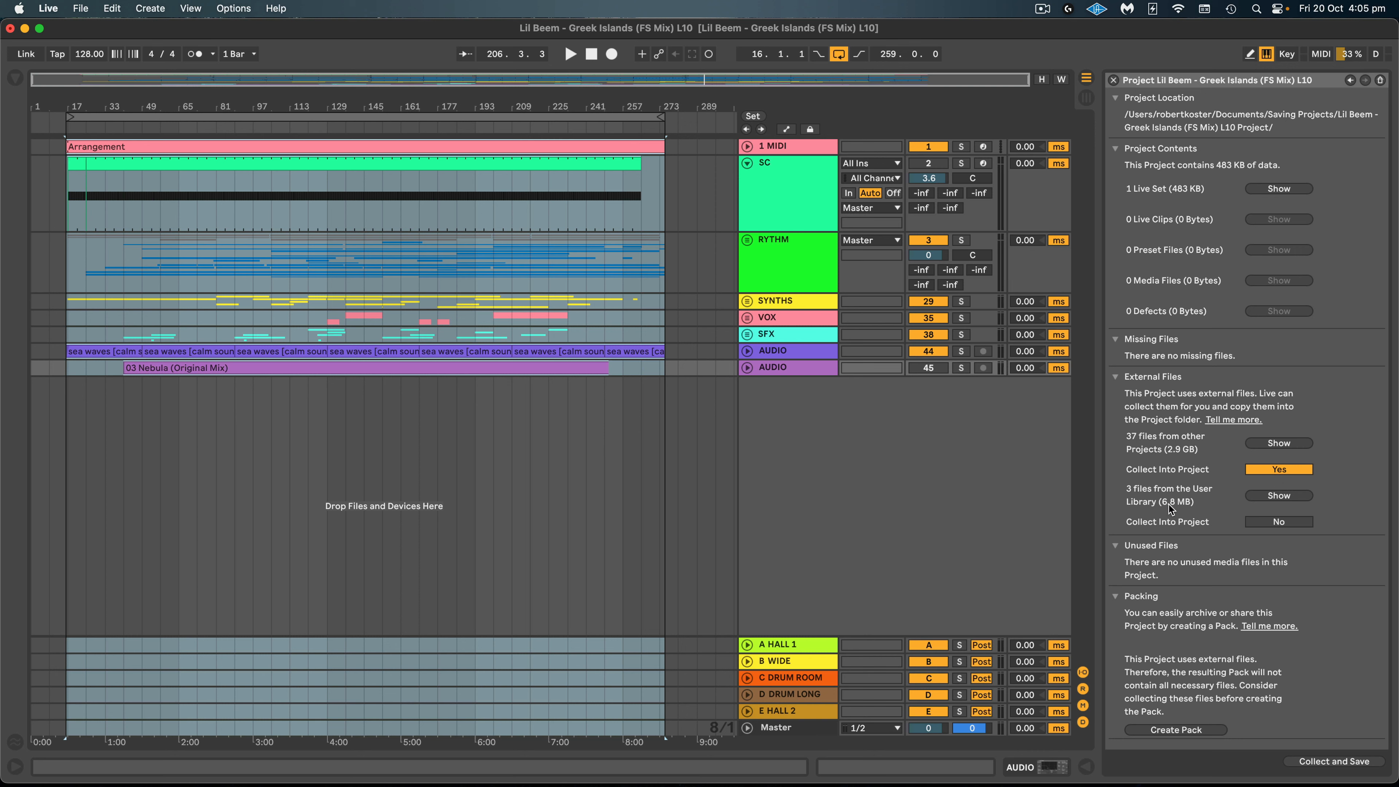
pyautogui.click(1267, 495)
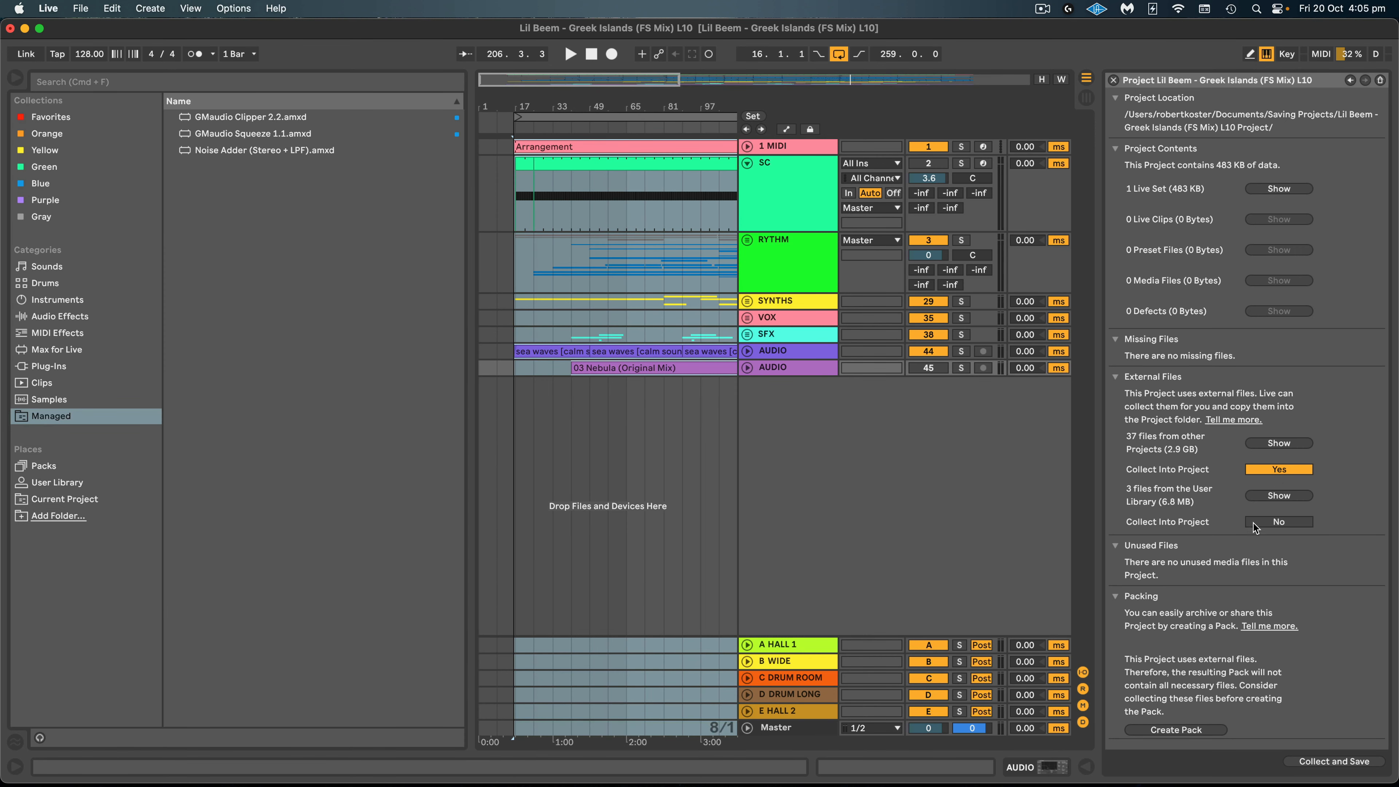
pyautogui.click(1265, 524)
pyautogui.press('super+alt+b')
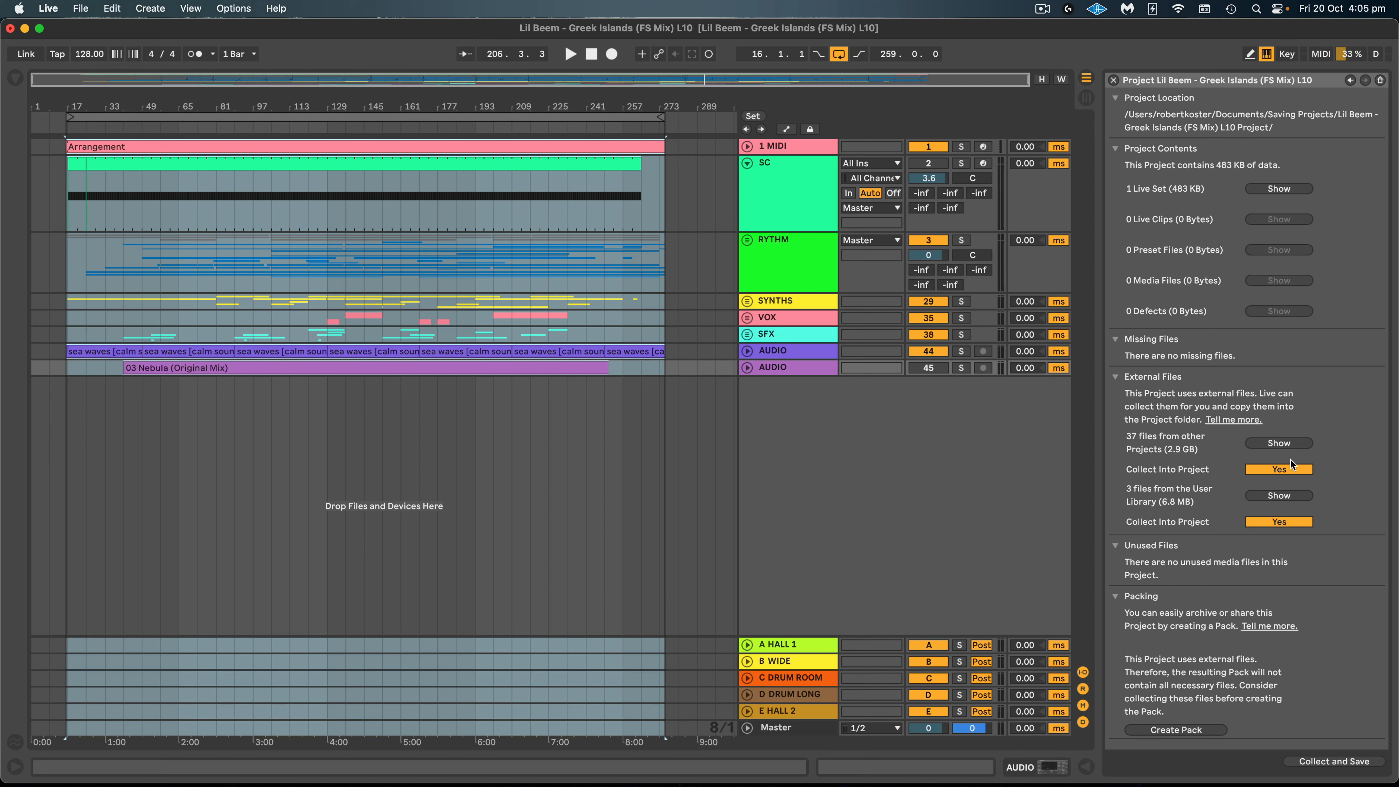
# - Collect and save the external files into the project and reopen its overview in the File Manager
pyautogui.click(1328, 761)
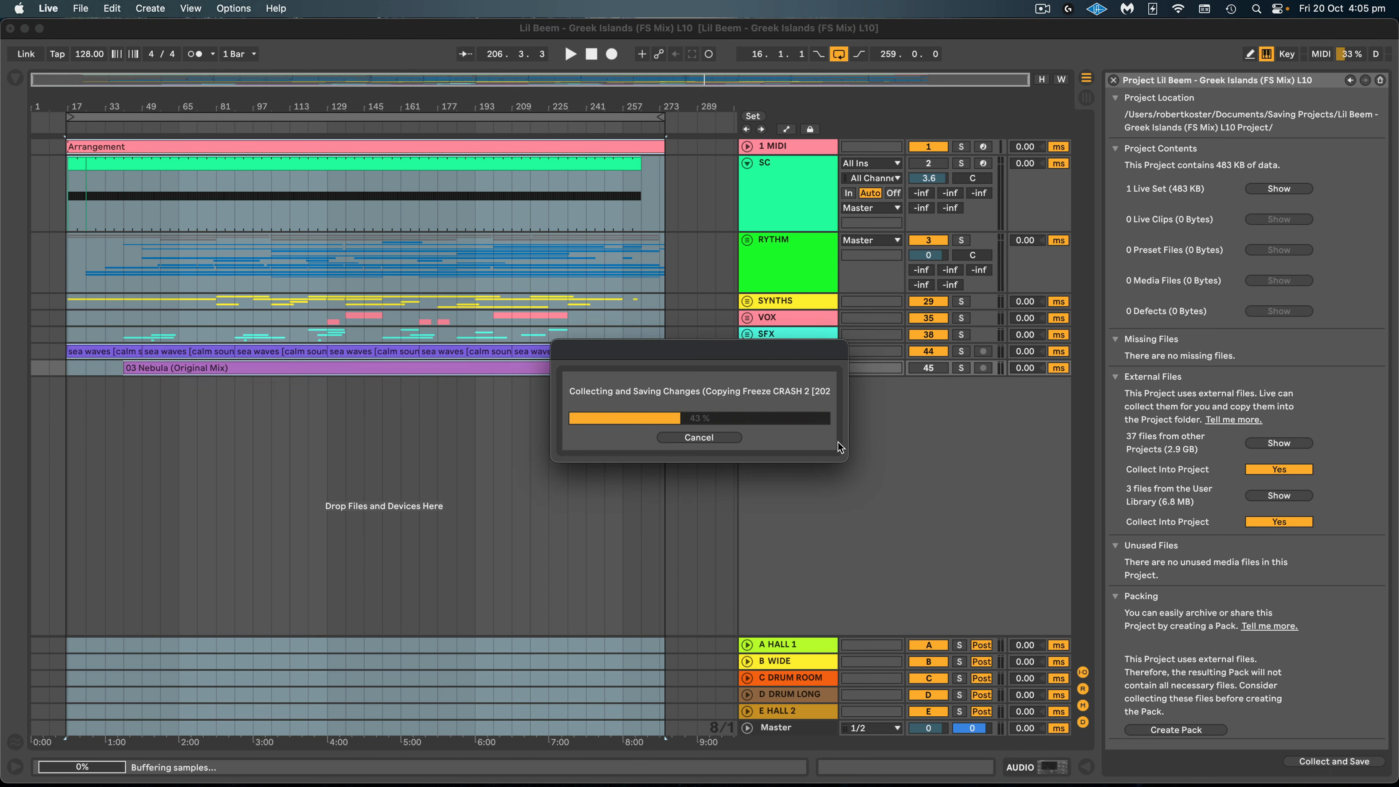
pyautogui.click(840, 440)
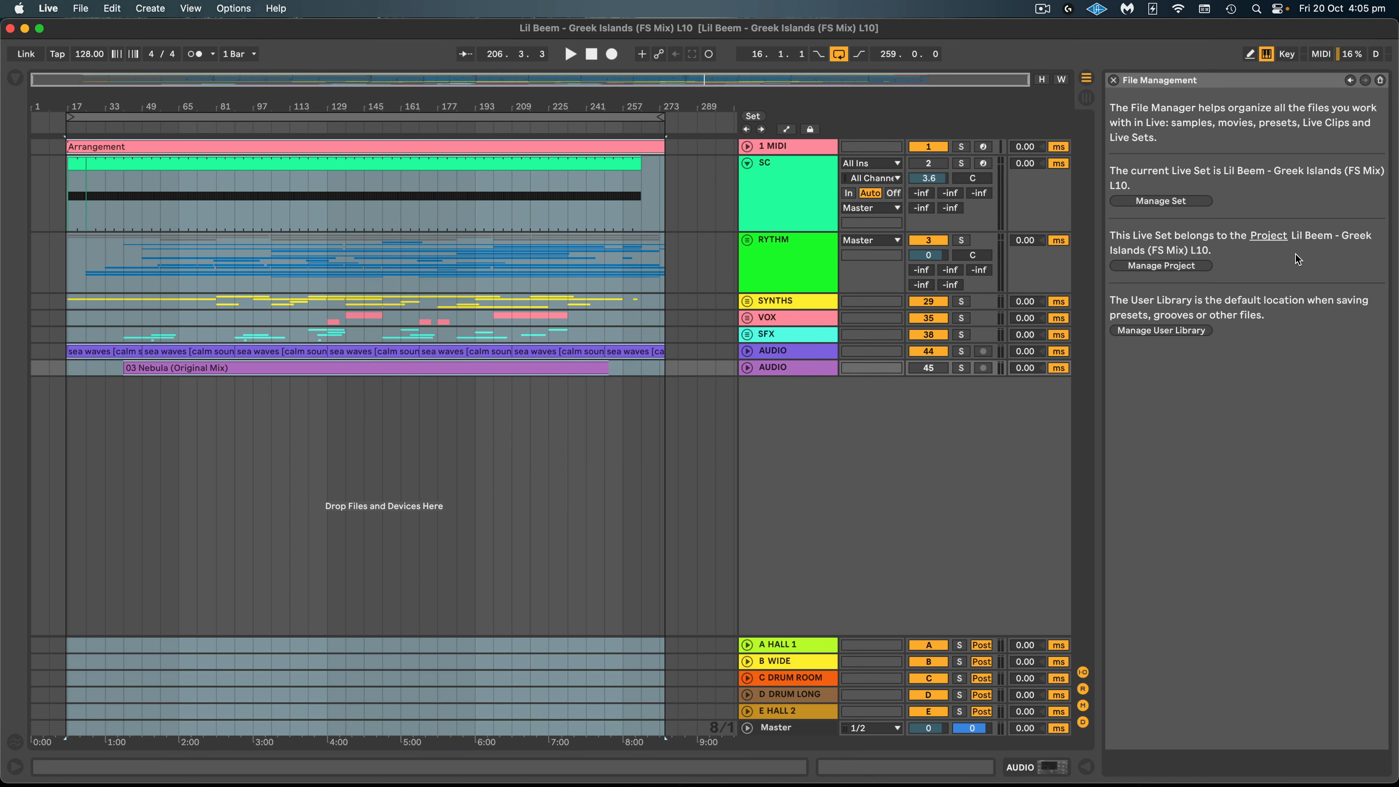
pyautogui.click(1191, 266)
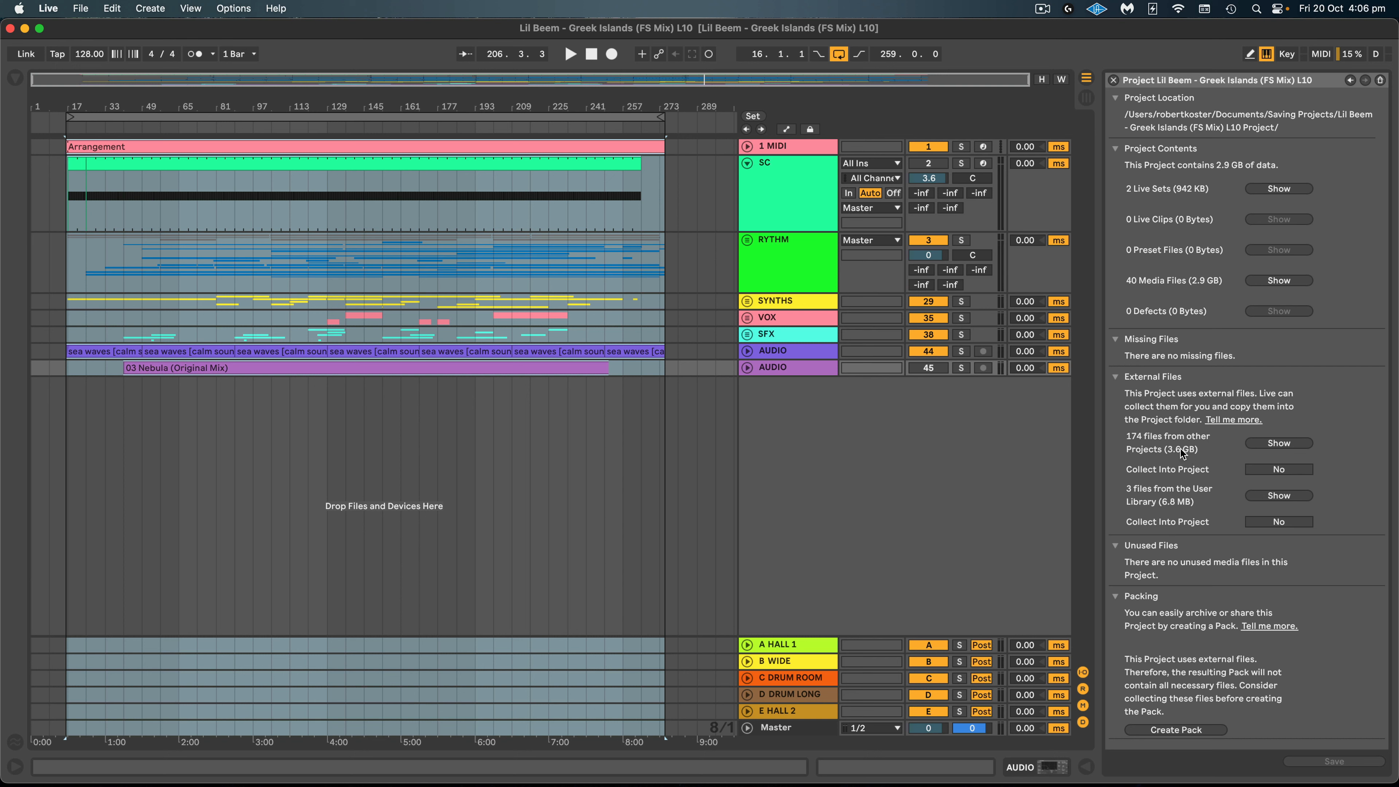
# - Close the Live Set and move the dated Live Set in the project's Backup folder to the Bin in Finder
pyautogui.click(10, 29)
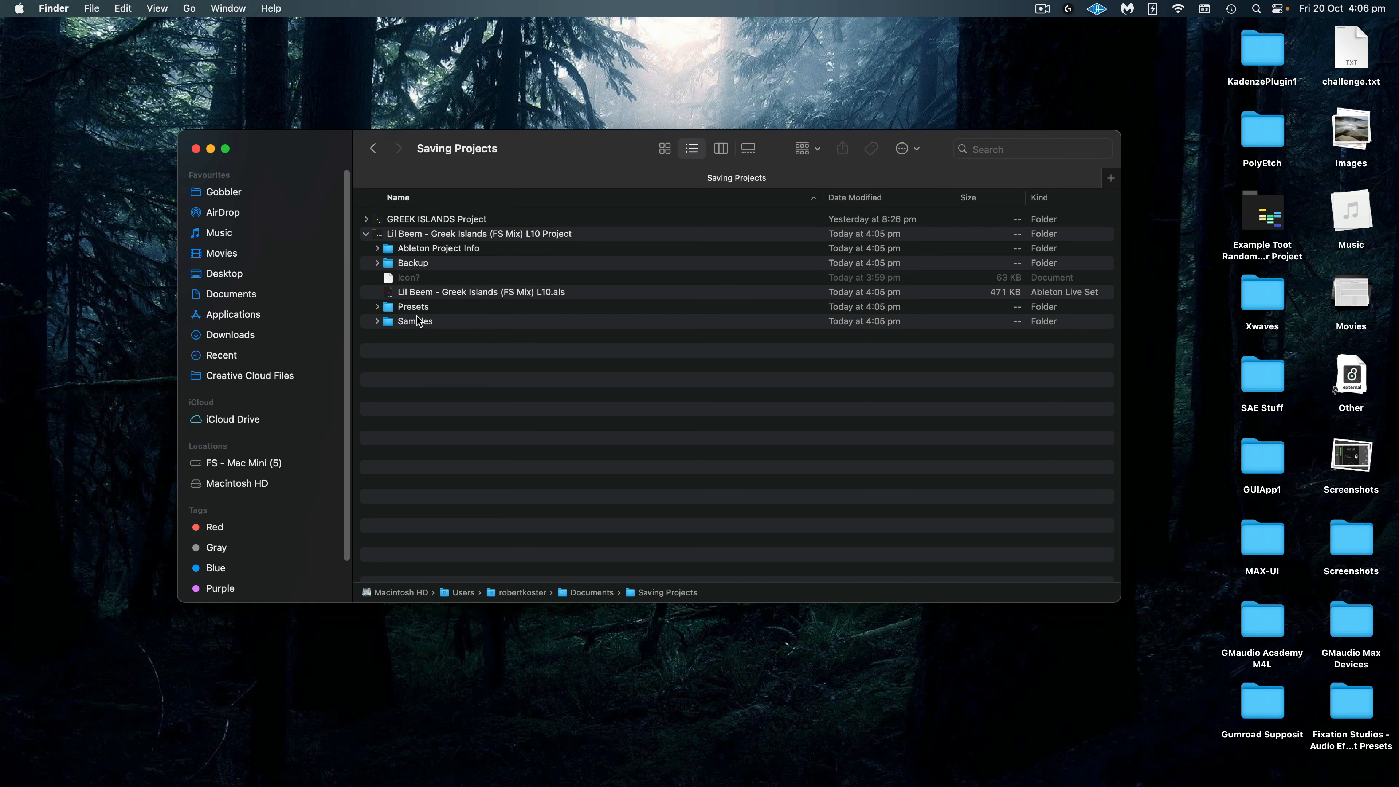
pyautogui.click(376, 264)
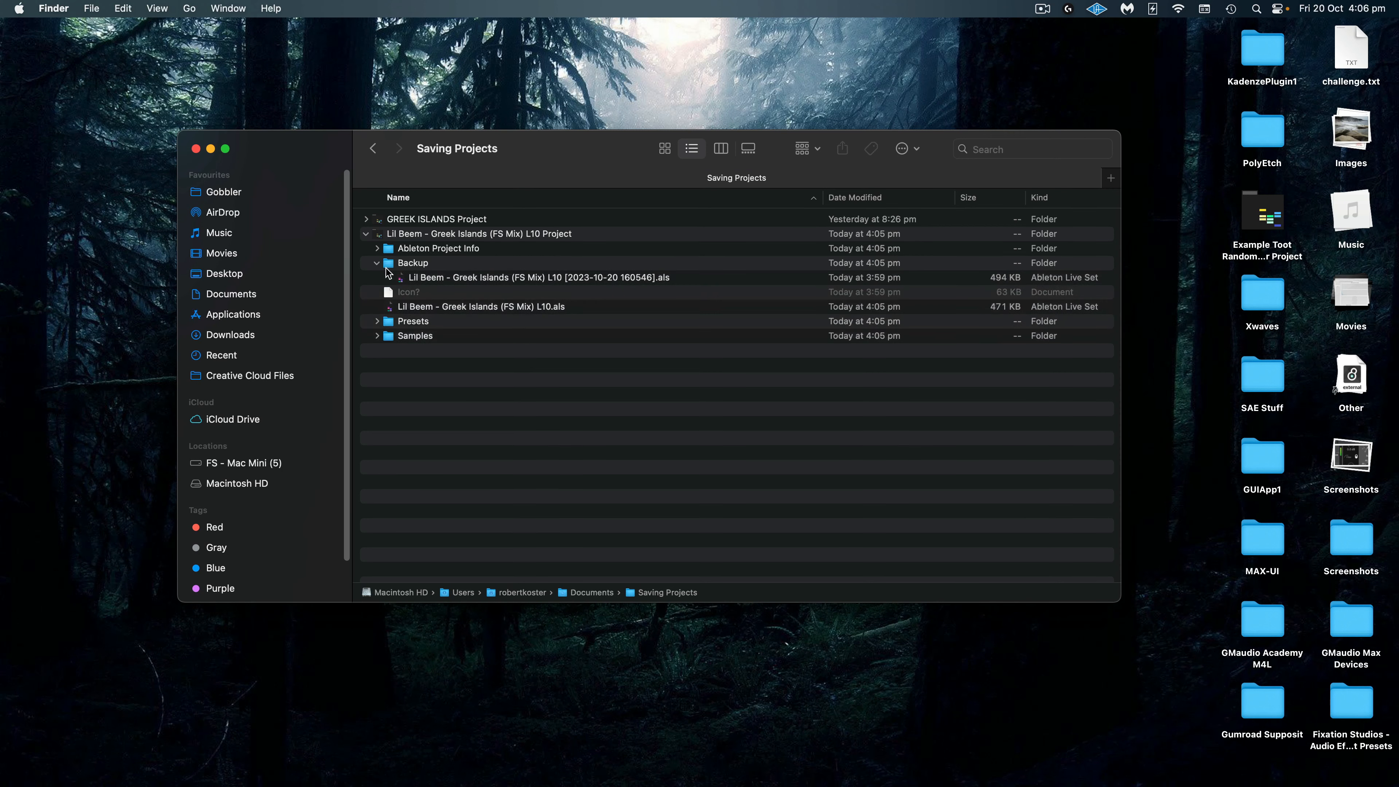
pyautogui.click(487, 277)
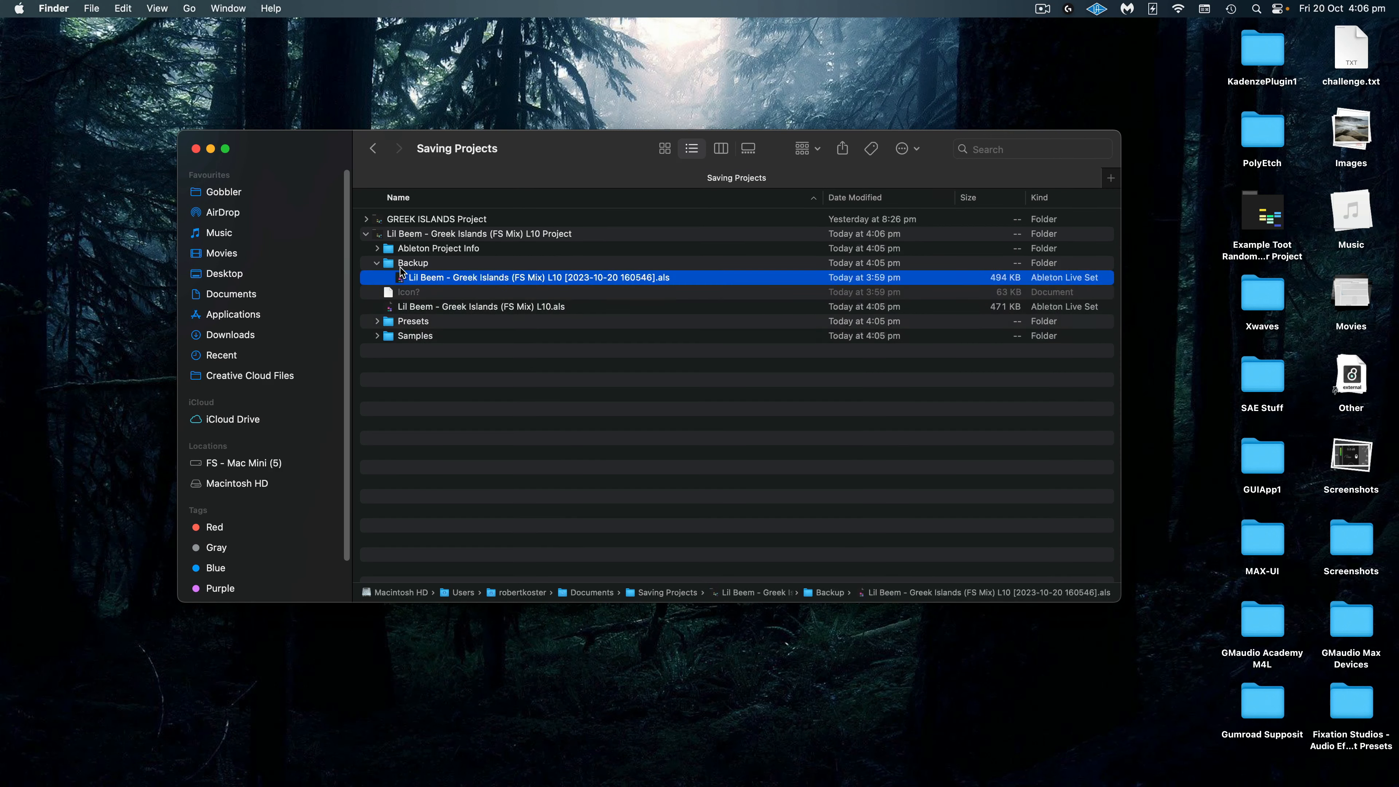
pyautogui.rightClick(489, 279)
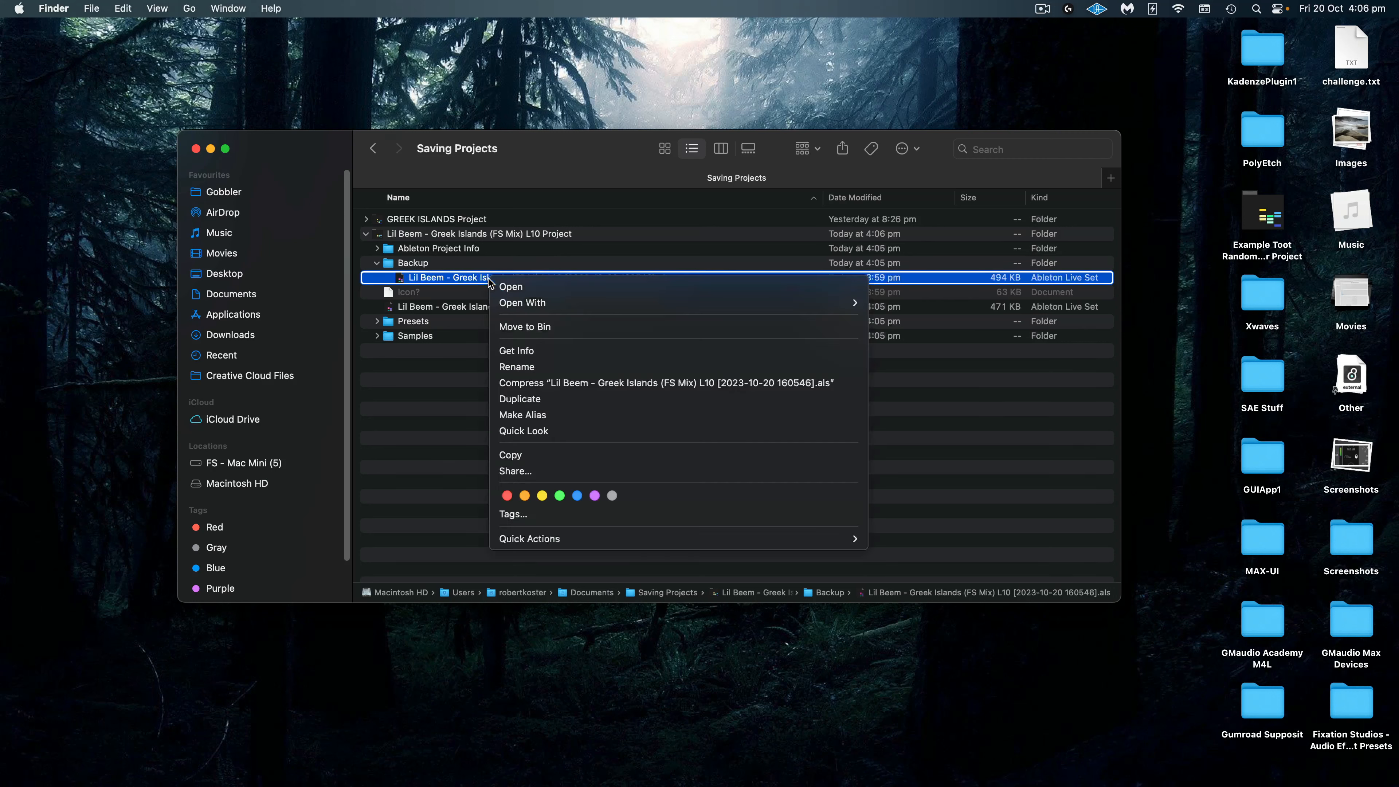
pyautogui.click(441, 368)
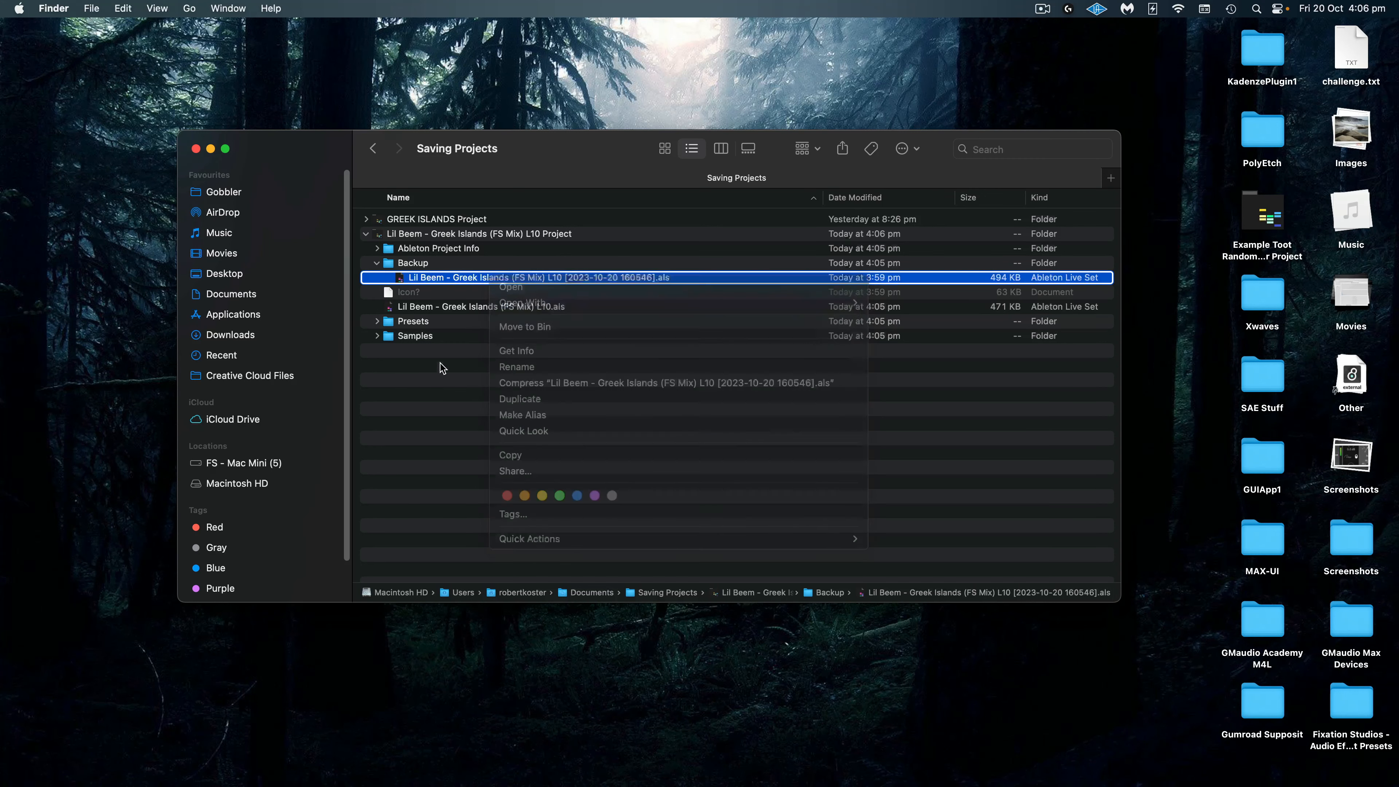
pyautogui.rightClick(585, 282)
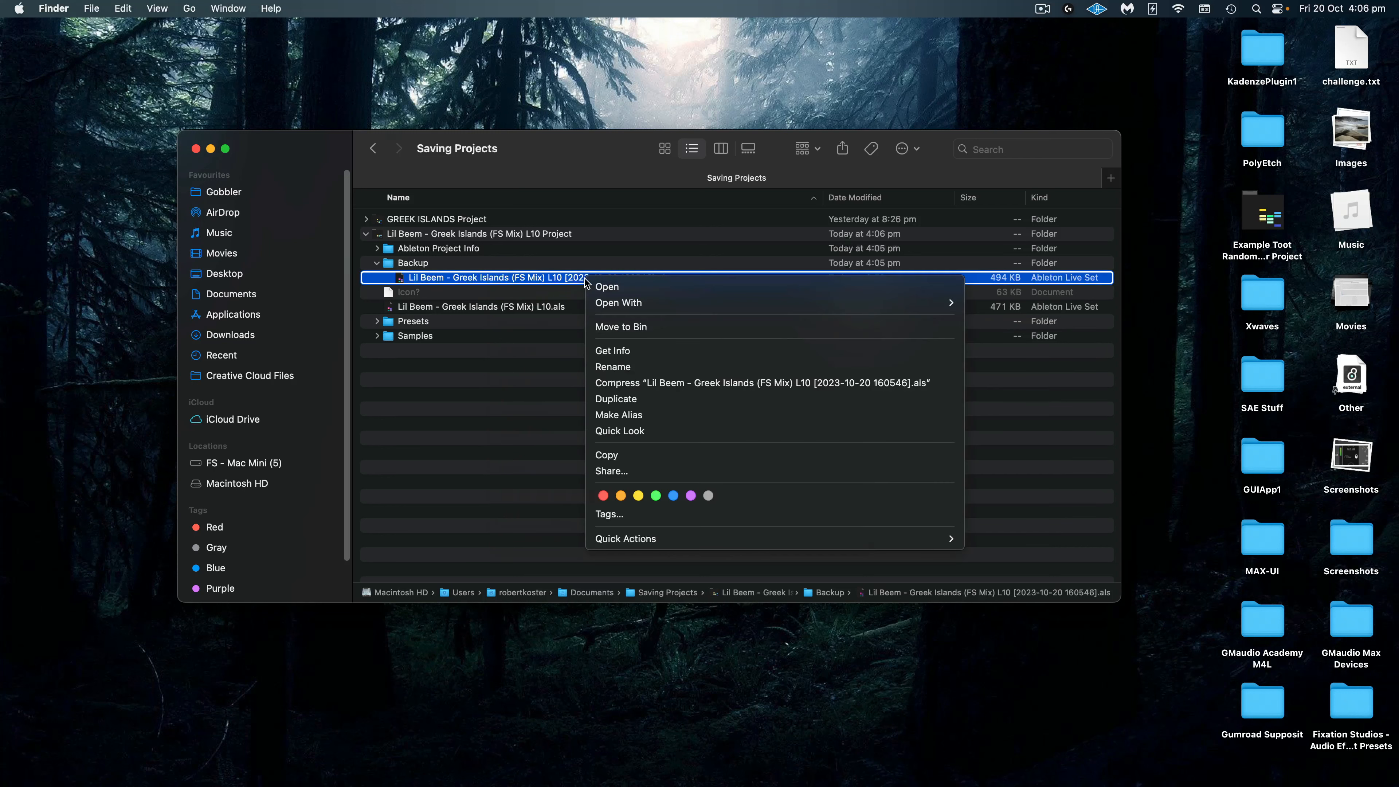
pyautogui.click(621, 326)
# - Open the project's Greek Islands (FS Mix) L10 Live Set in Ableton Live 10 Suite and bring up its project overview
pyautogui.click(556, 292)
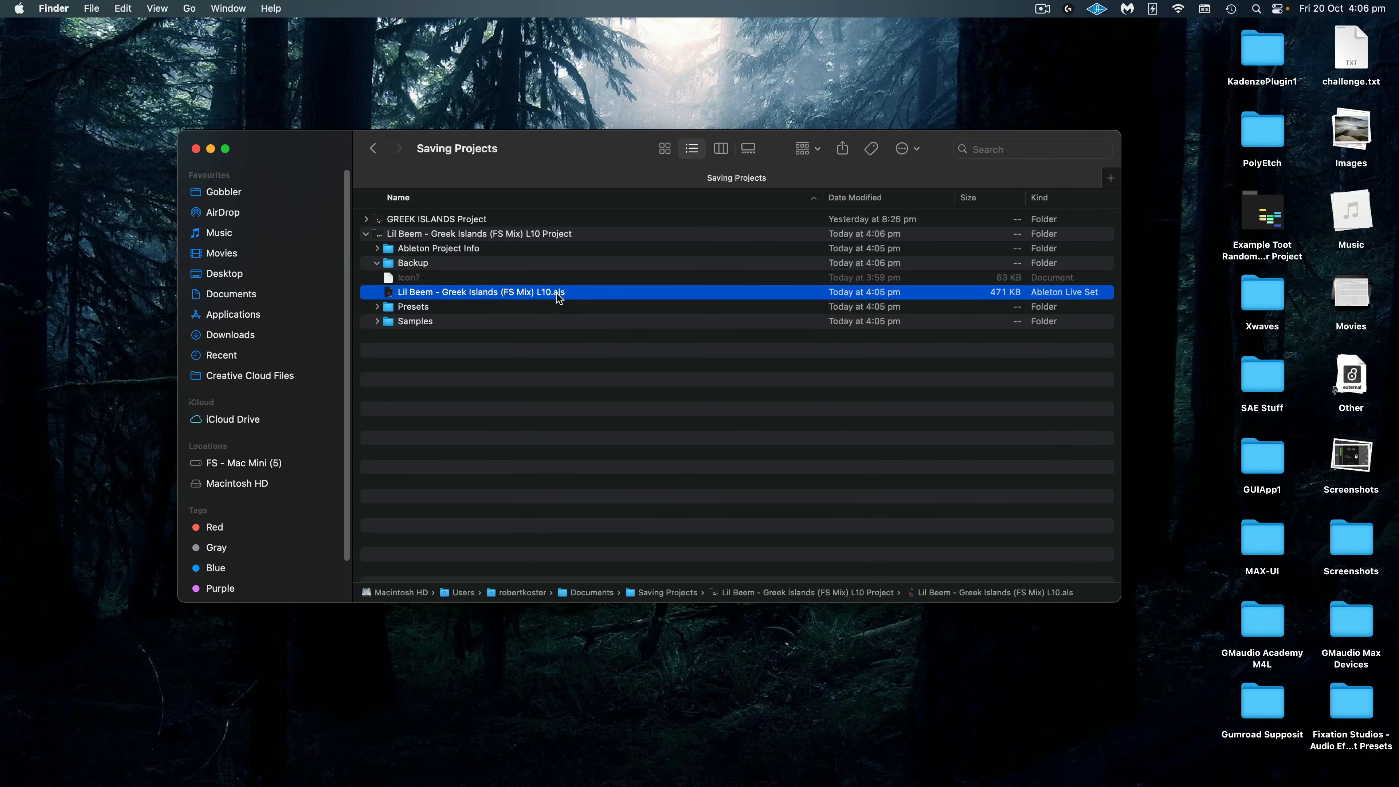
pyautogui.rightClick(558, 292)
pyautogui.moveTo(737, 316)
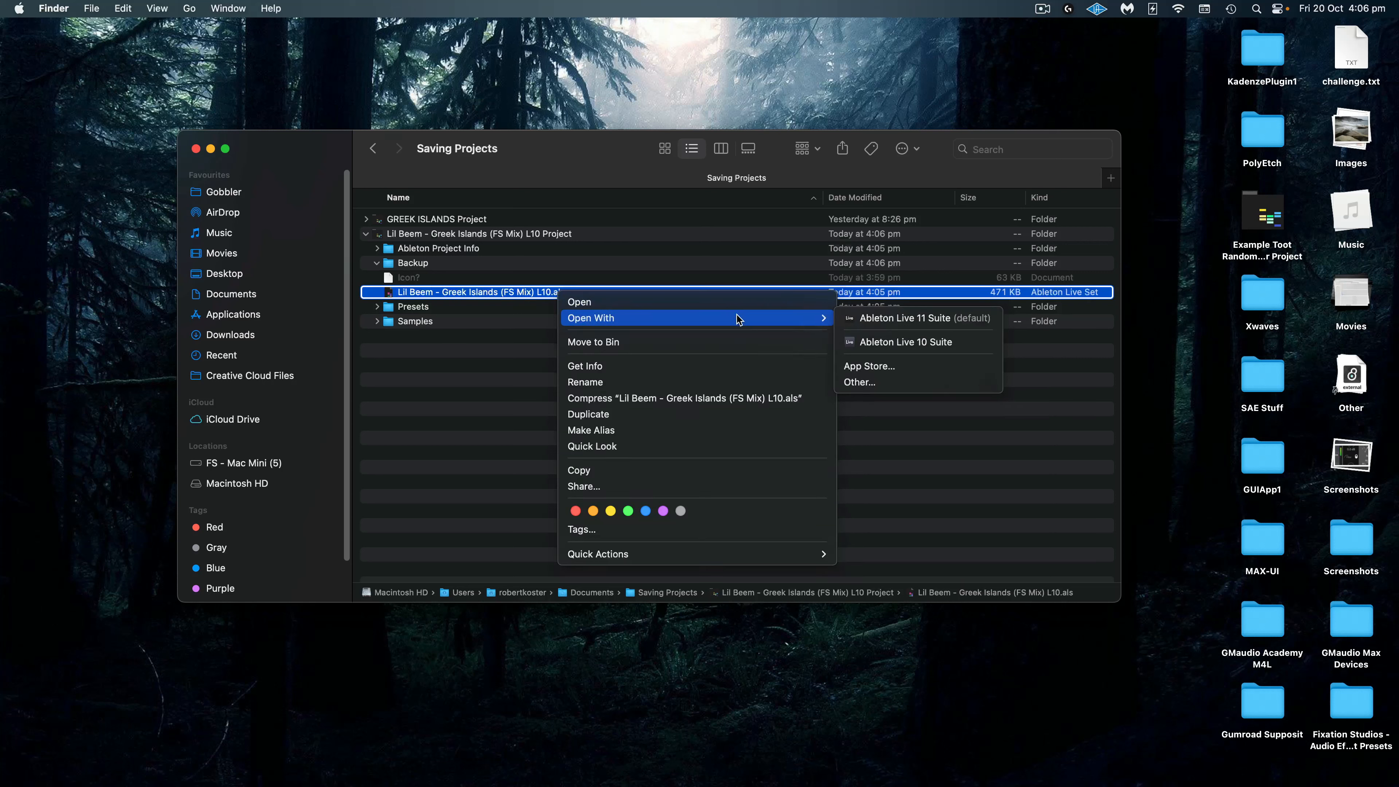
pyautogui.click(888, 343)
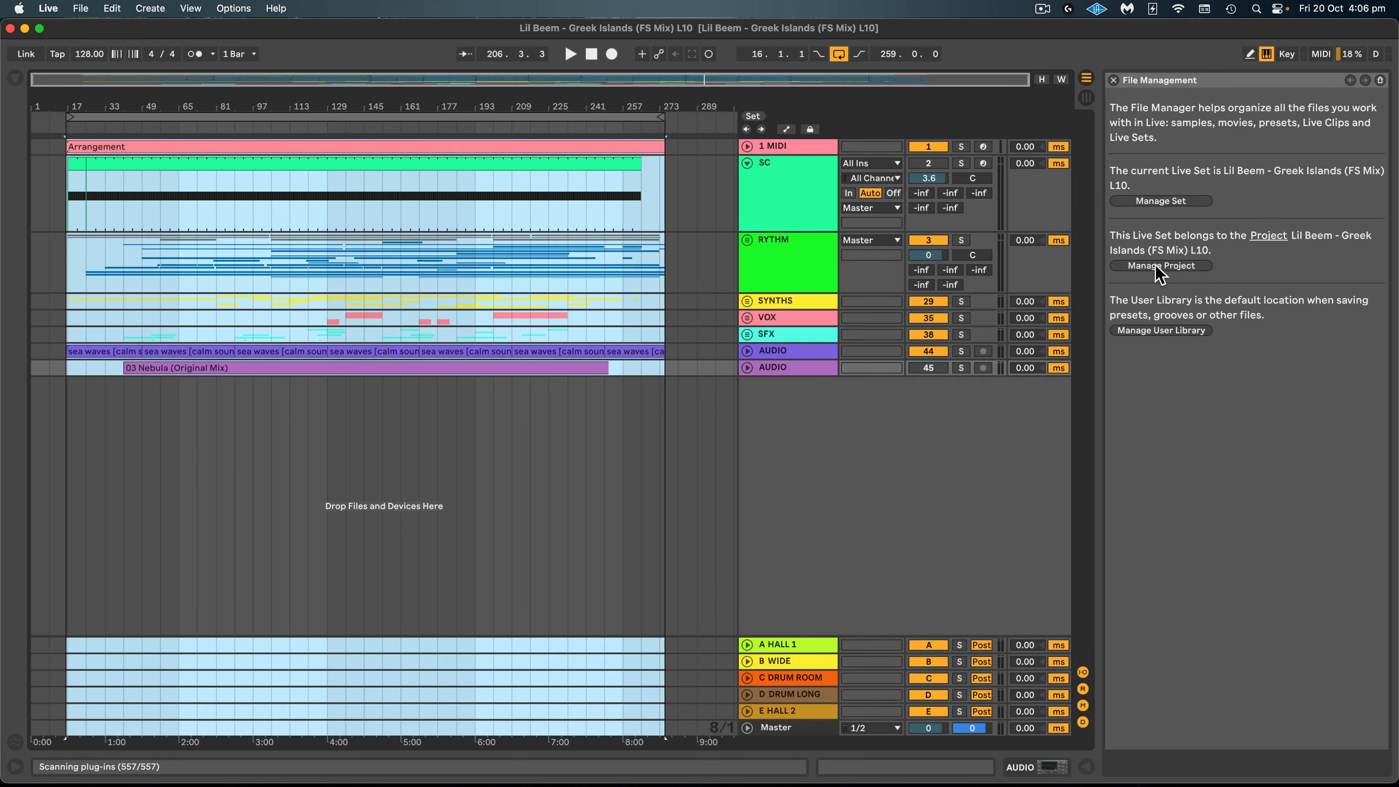
pyautogui.click(1160, 265)
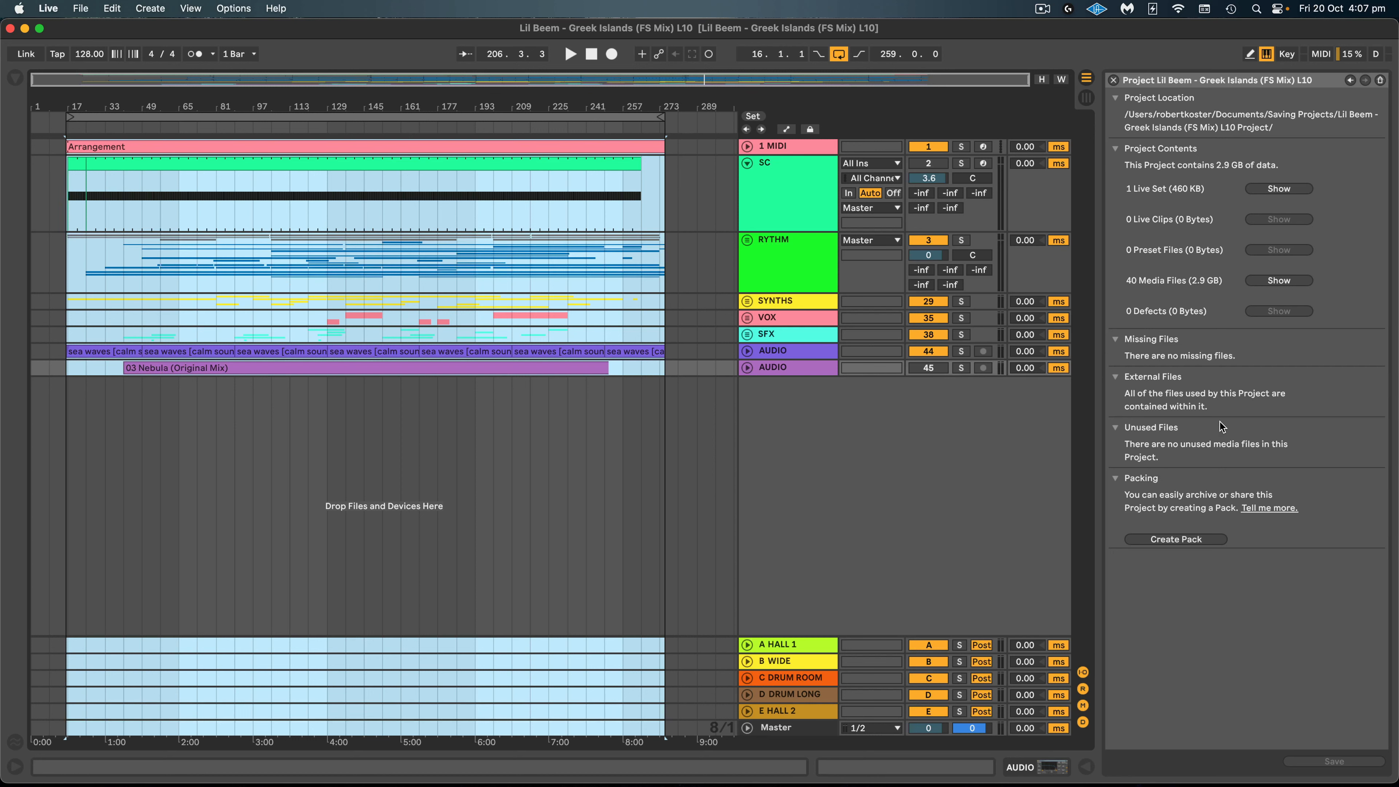
# - List the project's Live Set and media files, look through the collected samples and devices, and hide the browser
pyautogui.click(1279, 188)
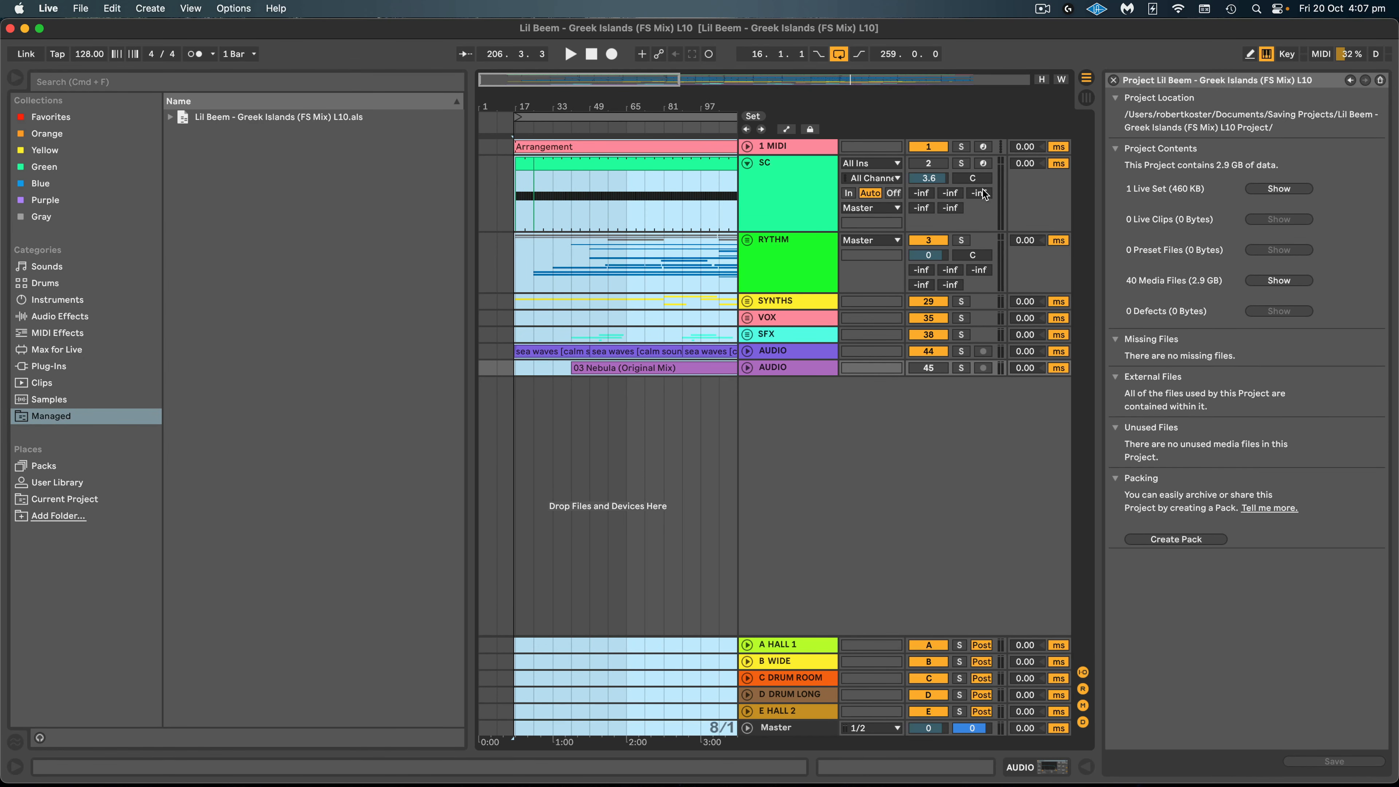
pyautogui.click(1262, 281)
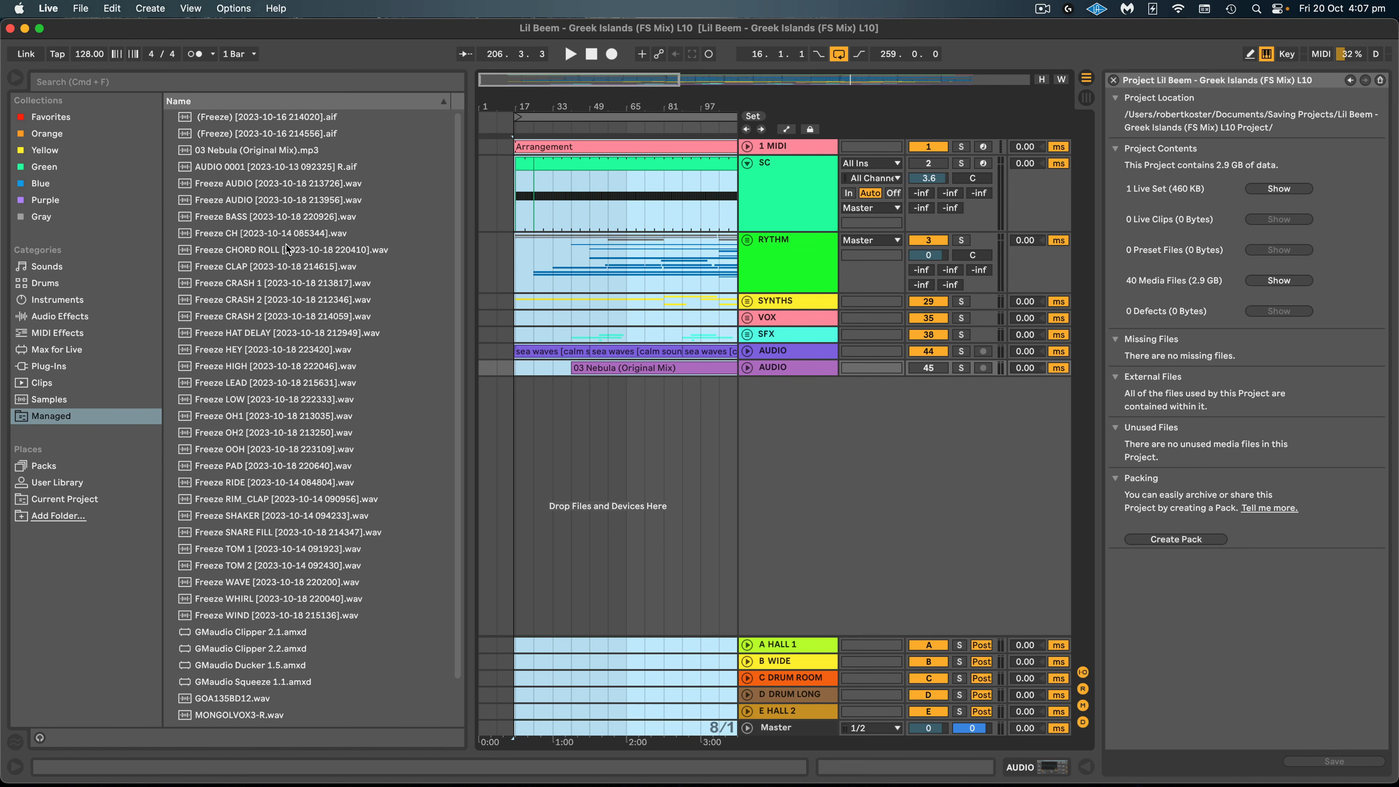
pyautogui.scroll(-3, 319, 297)
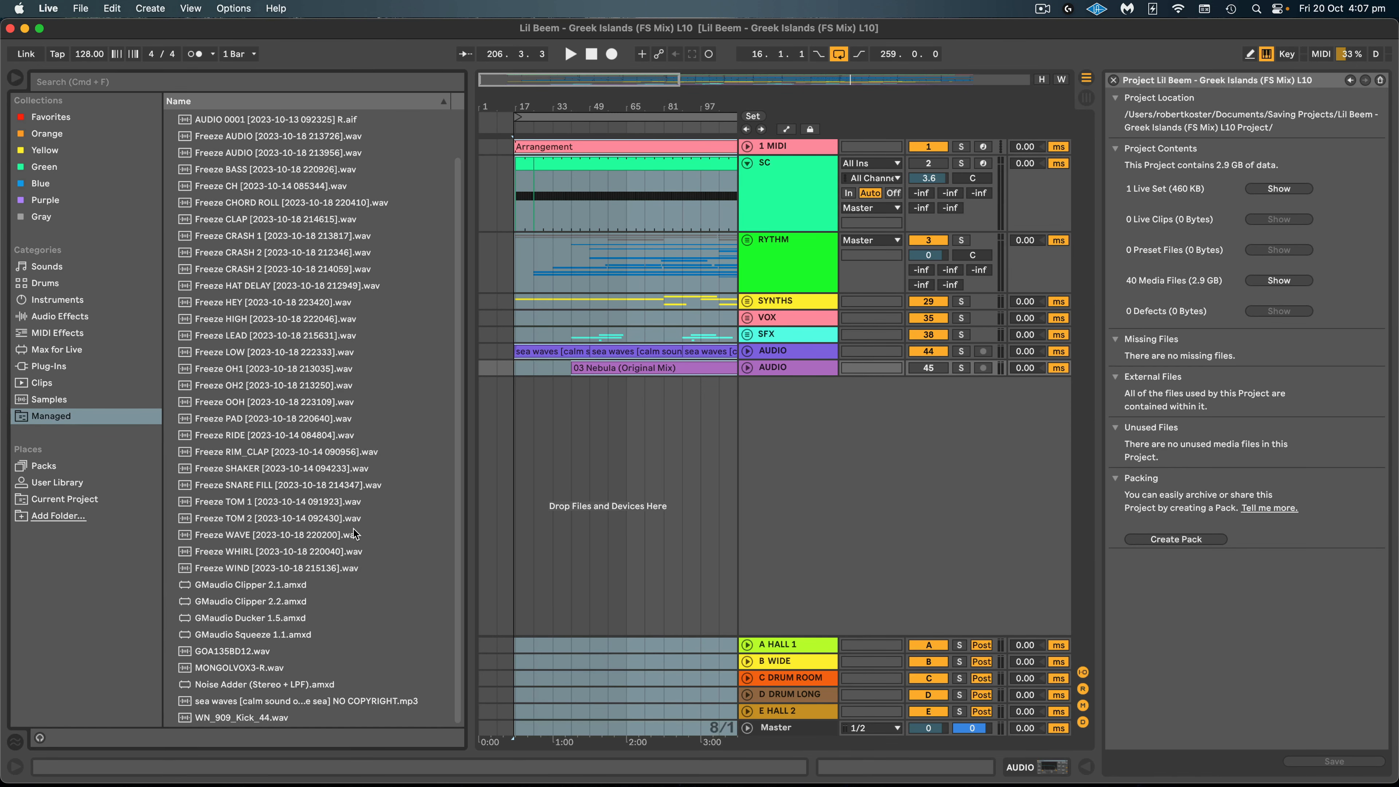
pyautogui.scroll(3, 354, 531)
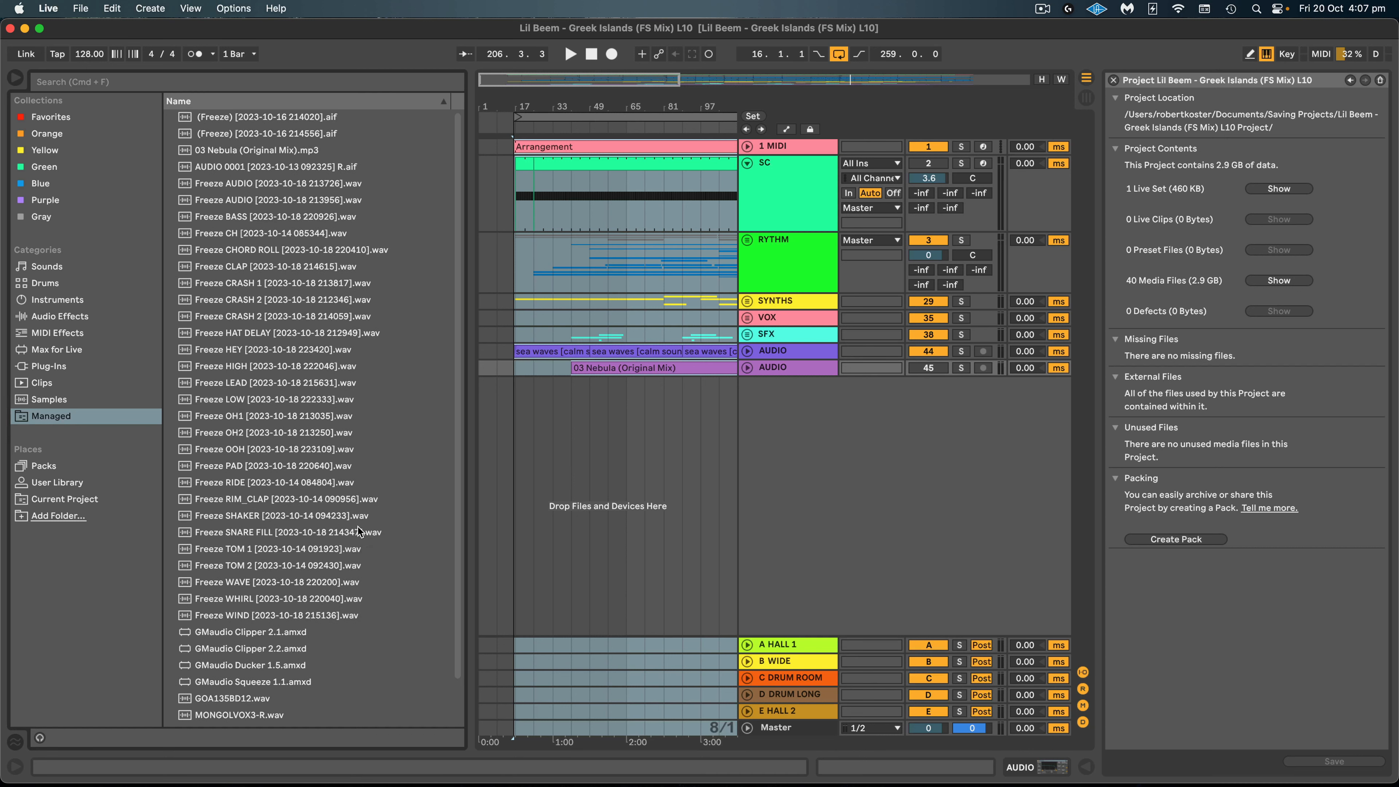
pyautogui.scroll(-3, 320, 522)
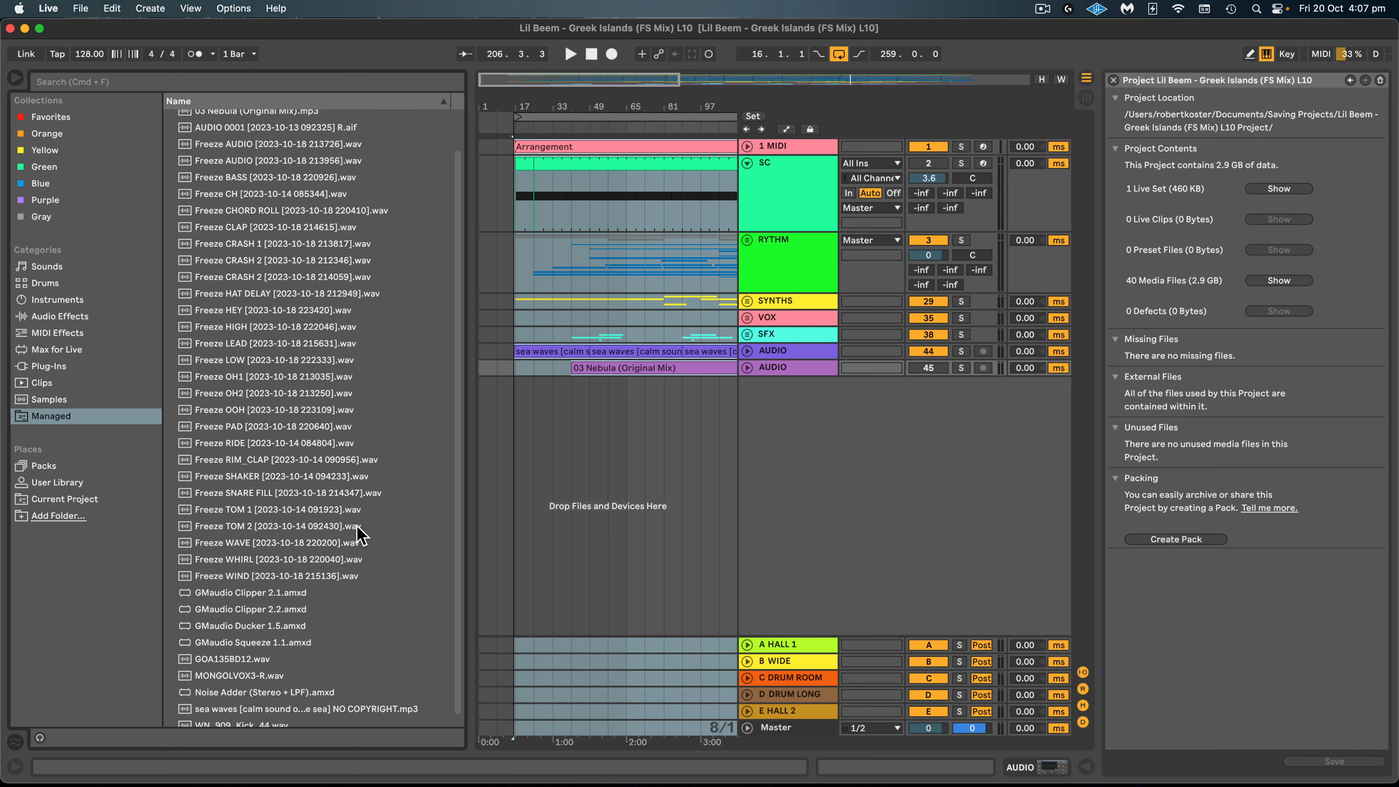
pyautogui.scroll(2, 361, 531)
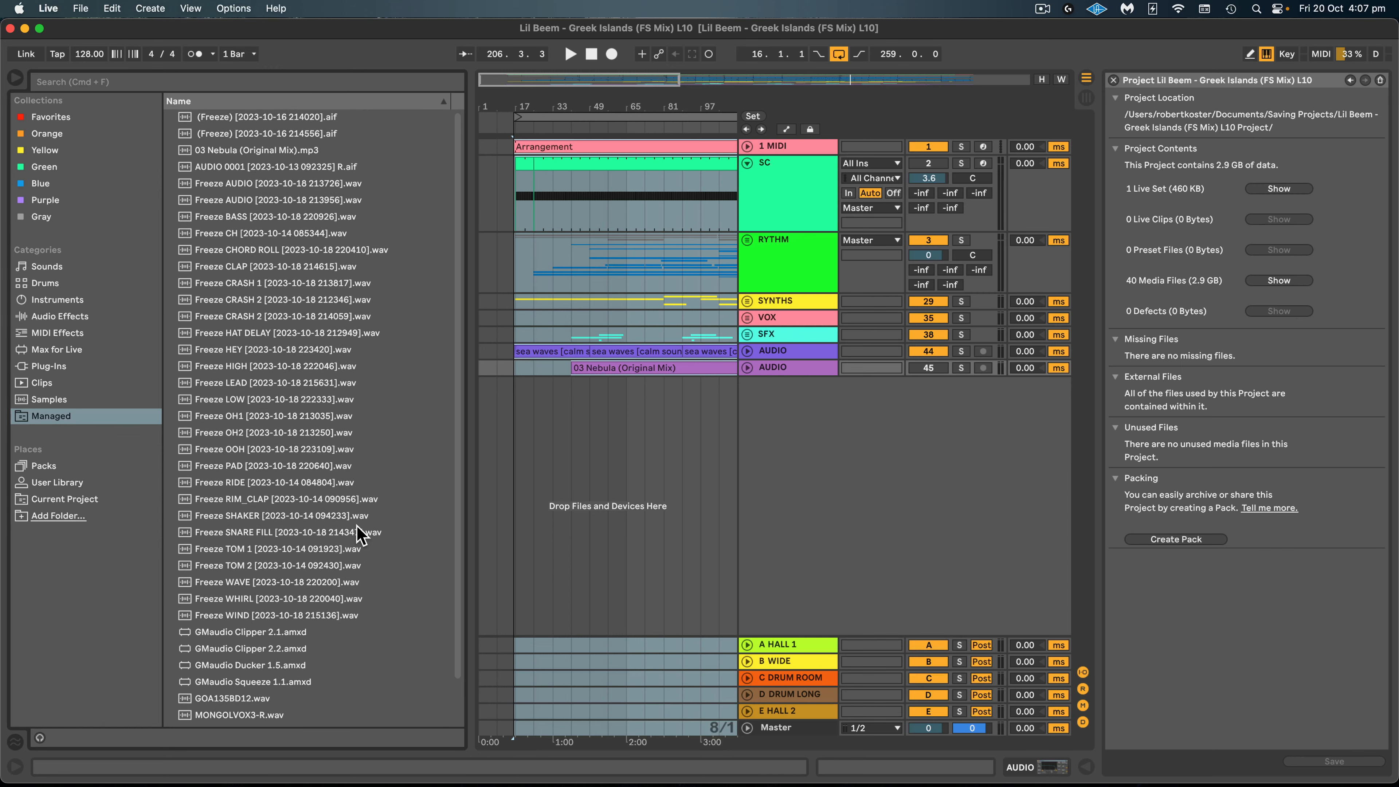
pyautogui.click(15, 77)
# - Create a Pack of the project in the Saving Projects folder, adding 201023 to the end of its file name
pyautogui.click(1178, 539)
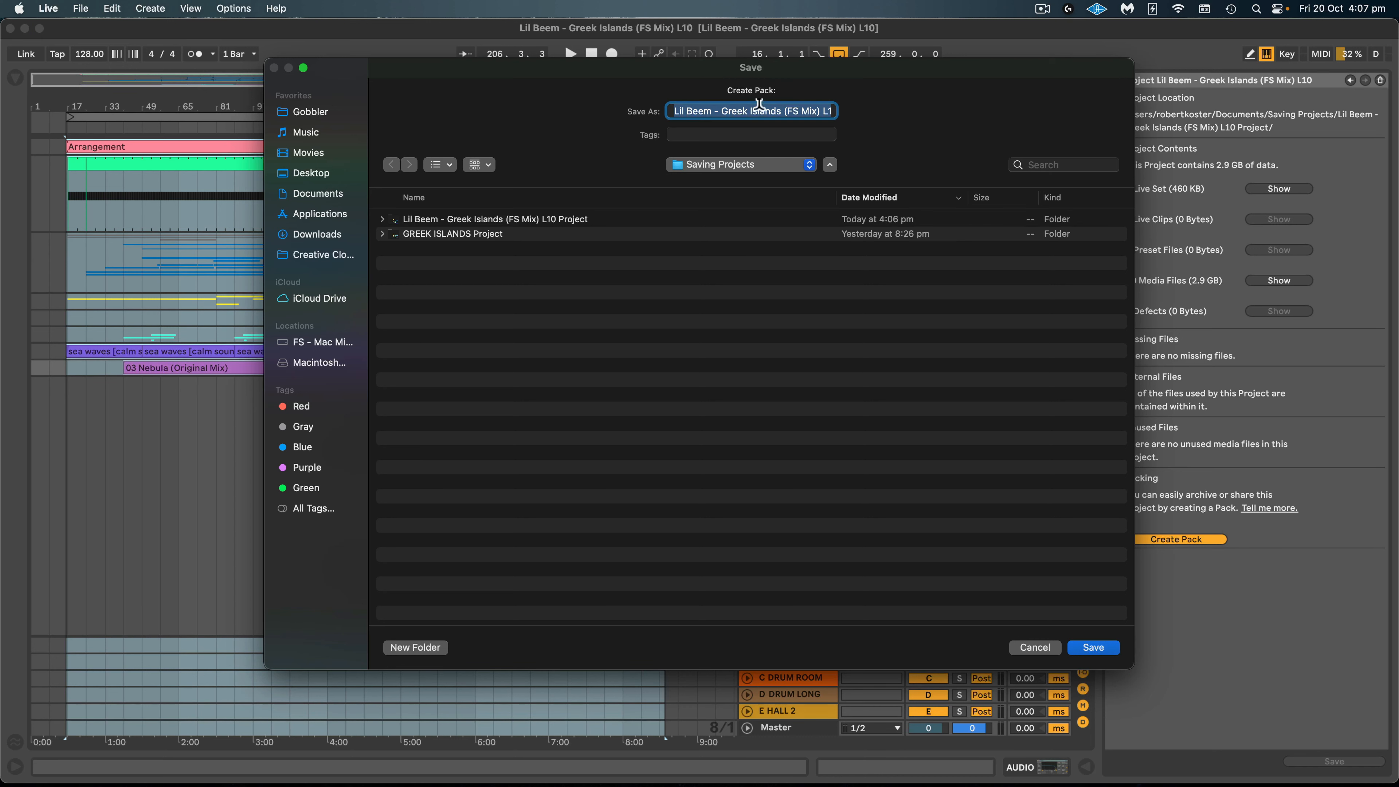
pyautogui.moveTo(719, 111); pyautogui.dragTo(886, 122)
pyautogui.press('Right')
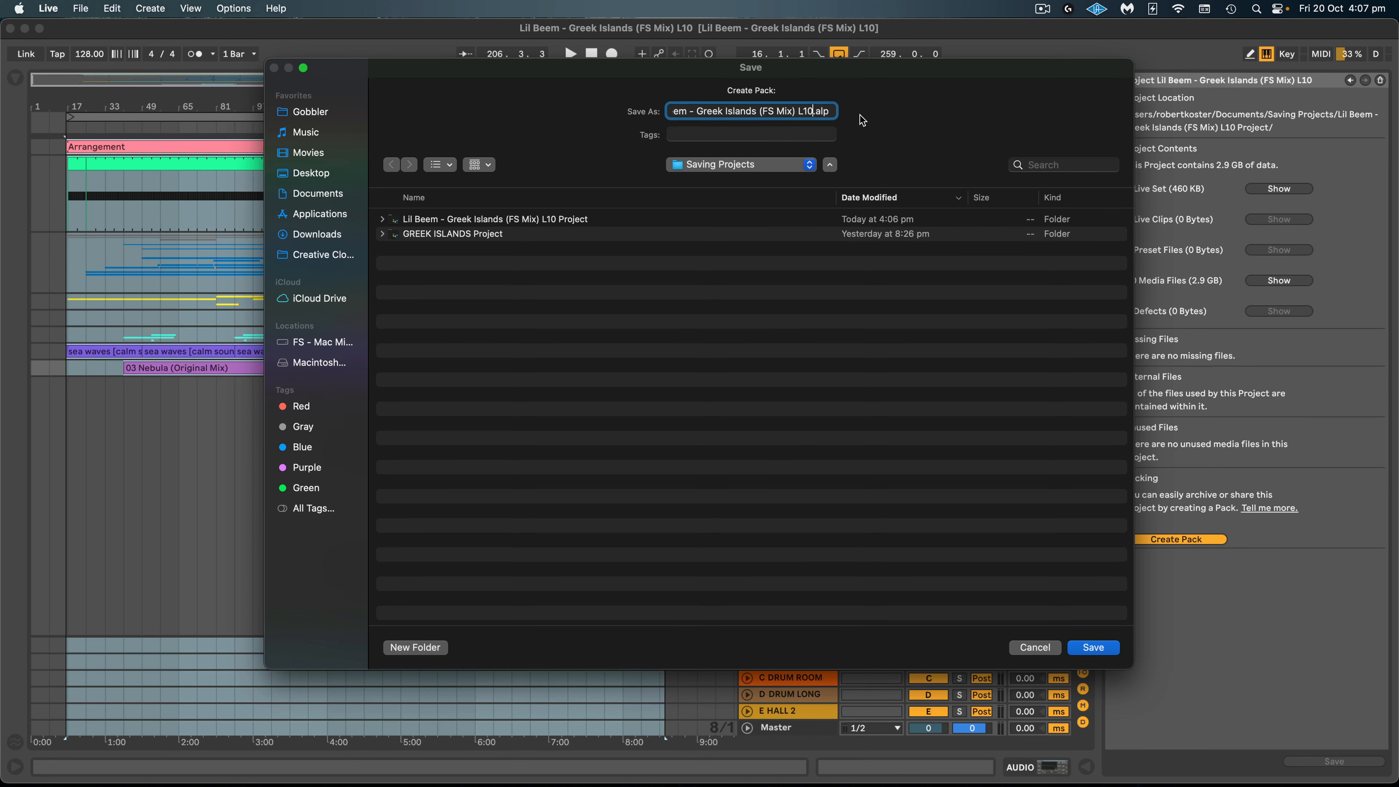
pyautogui.press('Return')
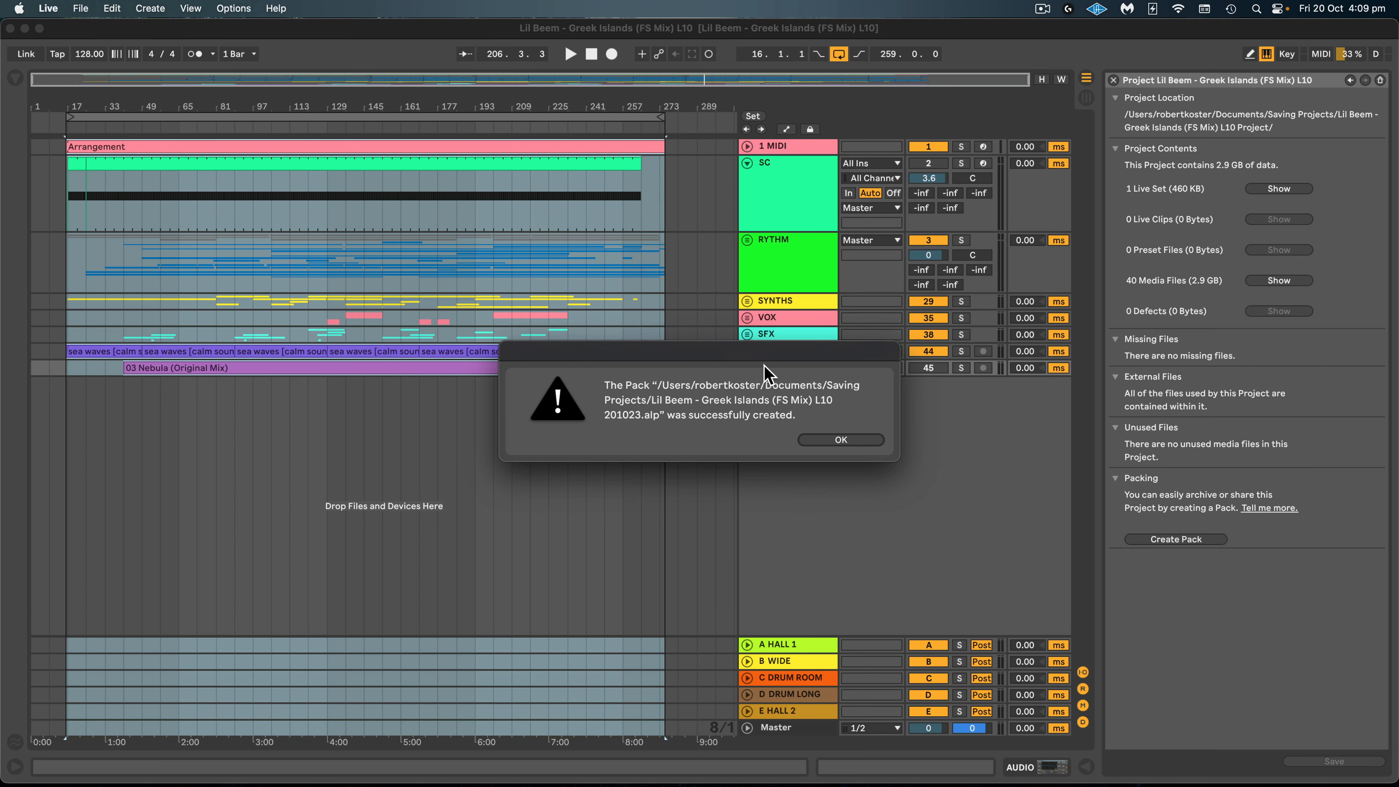
pyautogui.click(842, 440)
# - Switch to Finder, collapse the Greek Islands L10 project folder and select the new .alp Pack to check it
pyautogui.moveTo(263, 760)
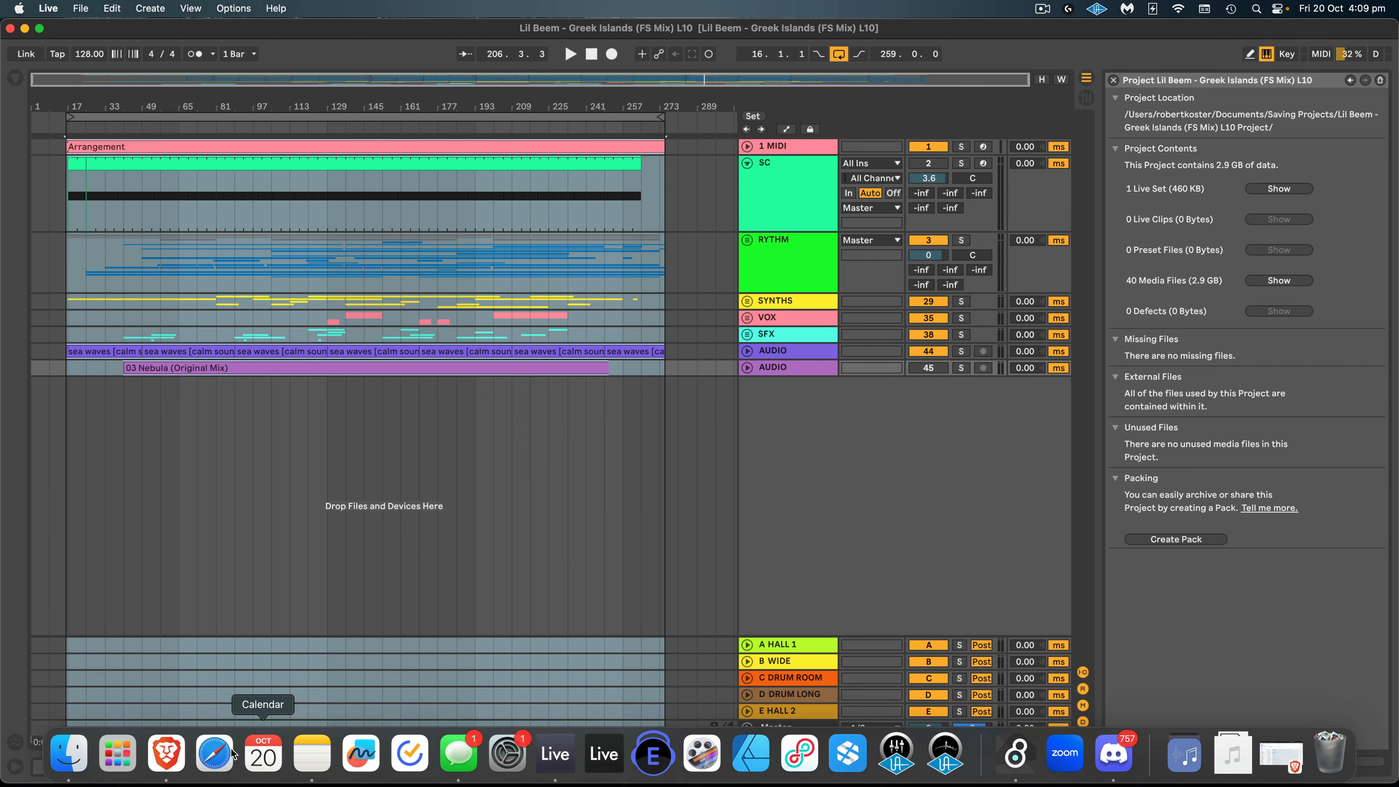
pyautogui.click(55, 760)
pyautogui.click(587, 487)
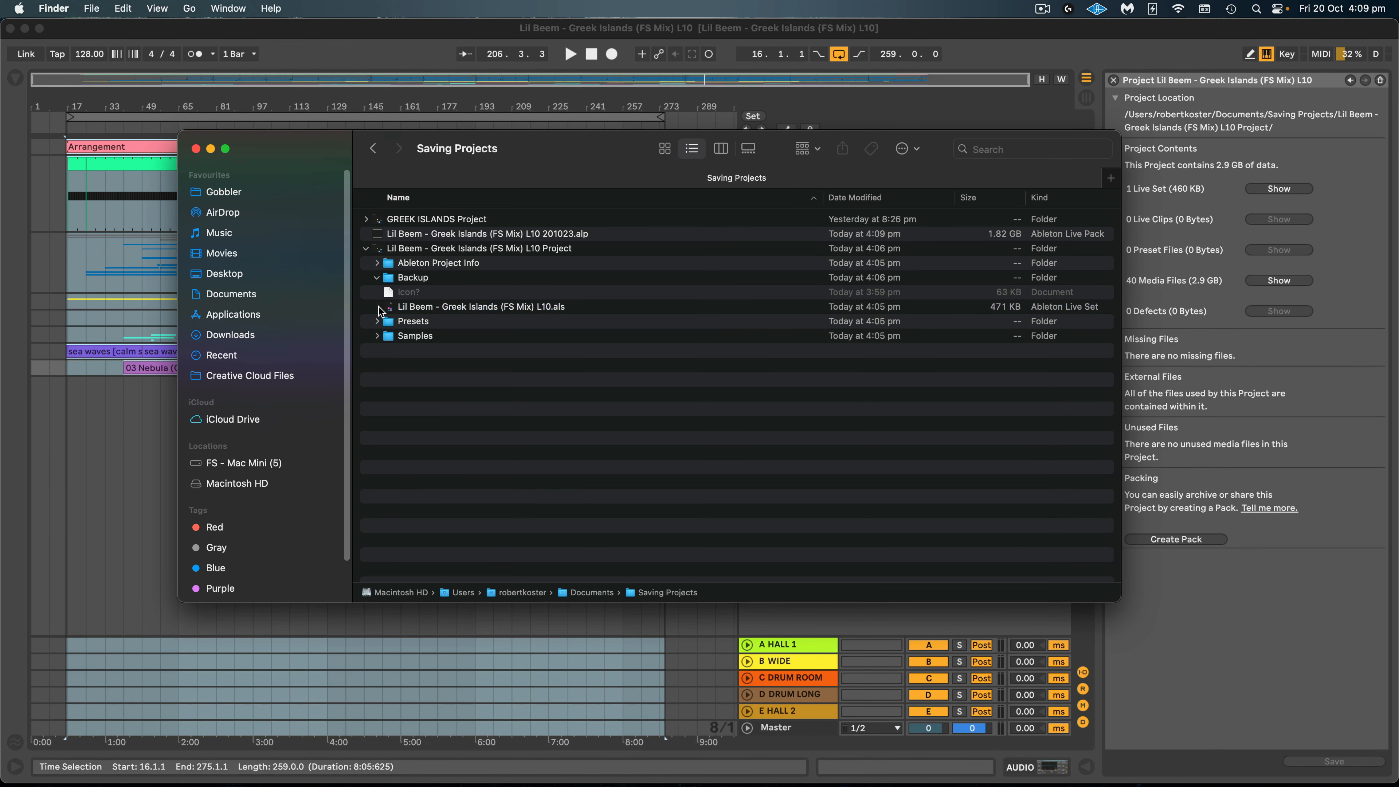
pyautogui.click(366, 249)
pyautogui.click(485, 234)
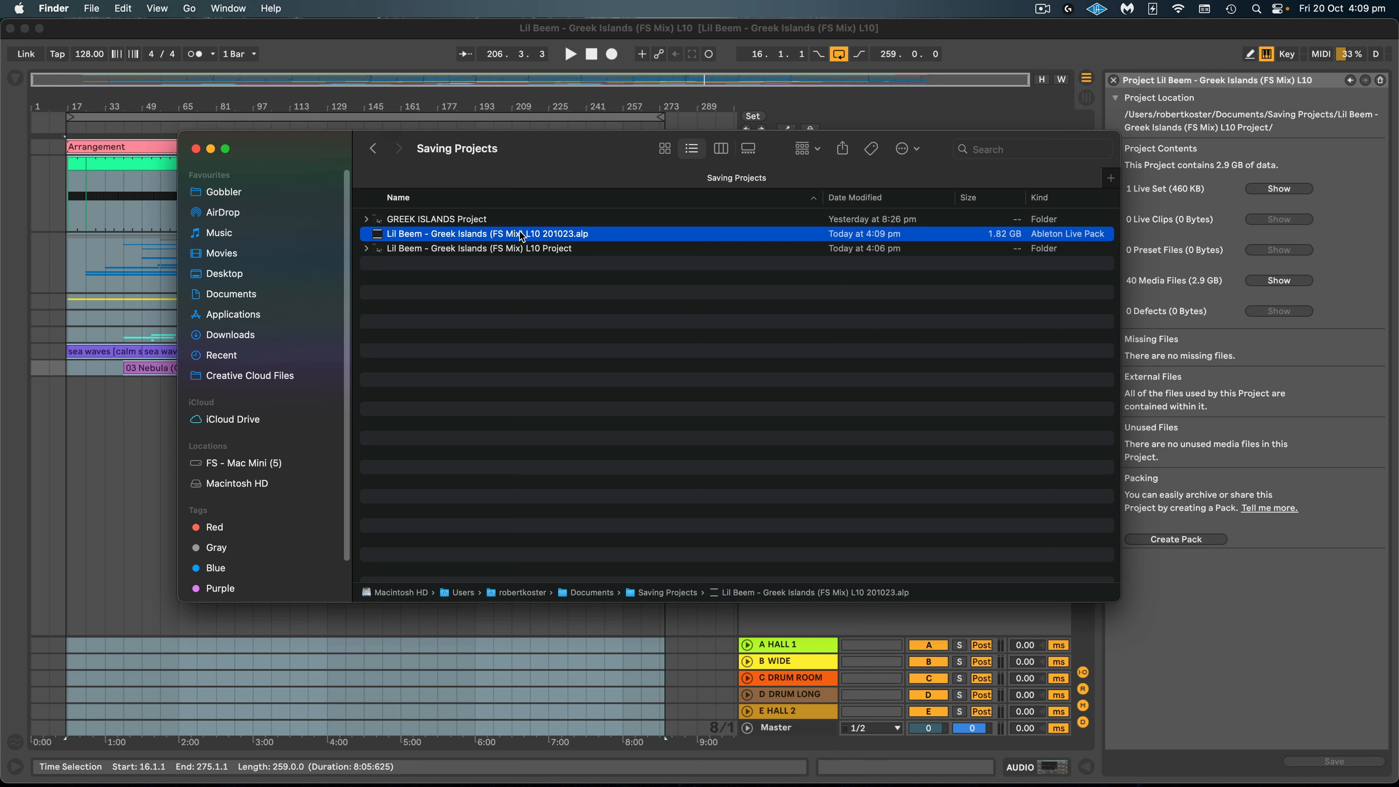